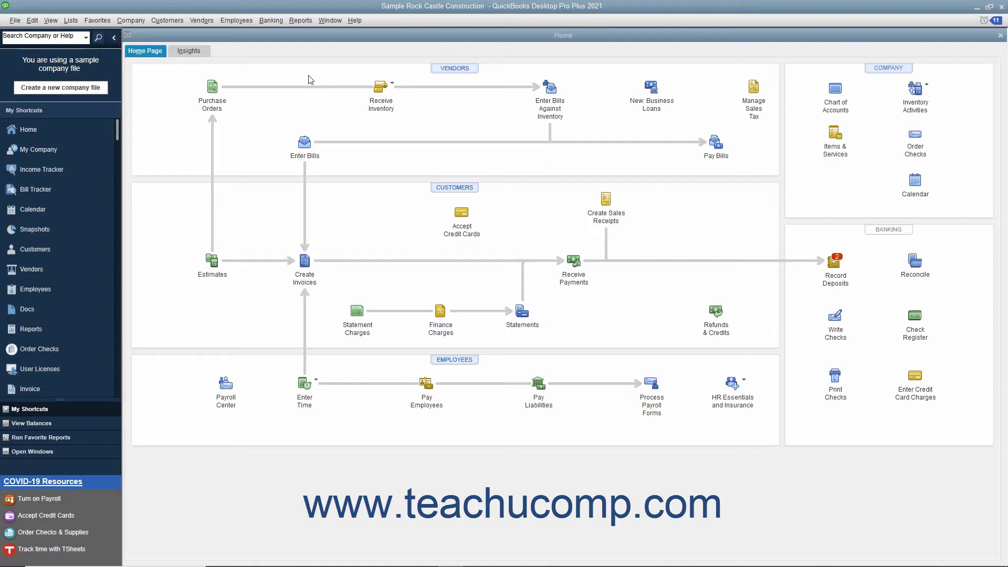
Open Receipt Management from the Vendors menu.
{"action": "left_click", "coordinate": [206, 20]}
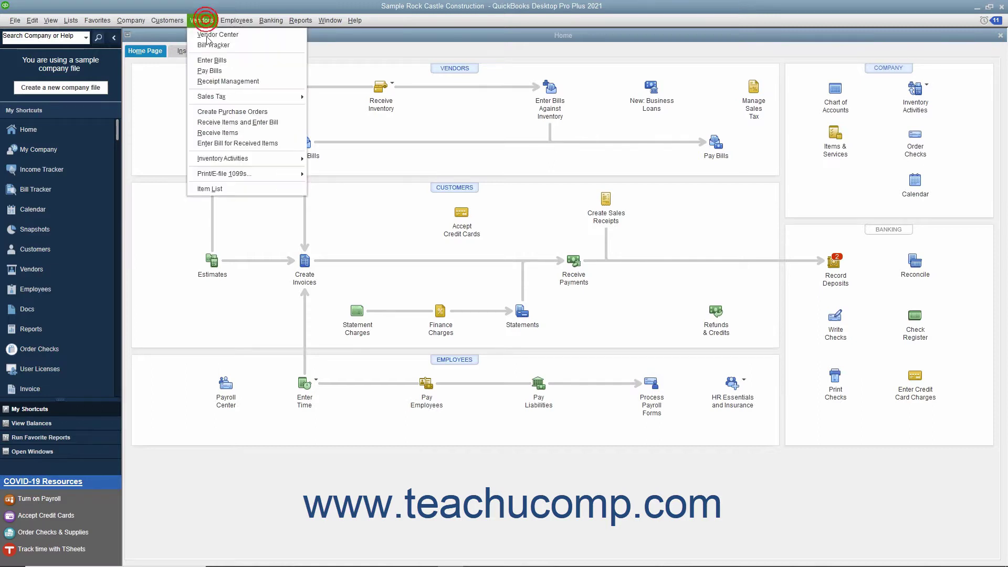
{"action": "left_click", "coordinate": [220, 78]}
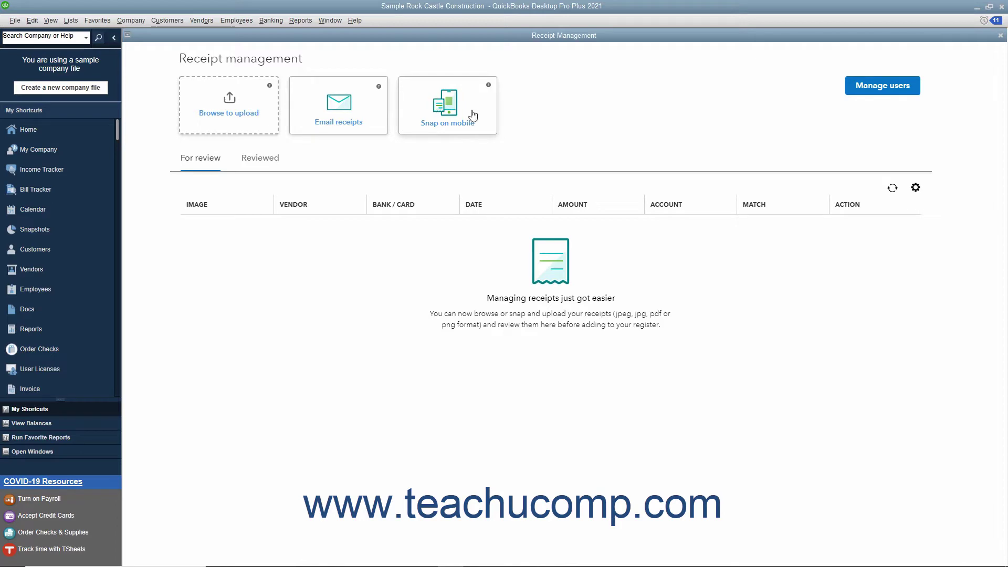
Upload PHSSale1215-2.pdf through PHSSale1215-4.pdf as three receipts.
{"action": "left_click", "coordinate": [258, 120]}
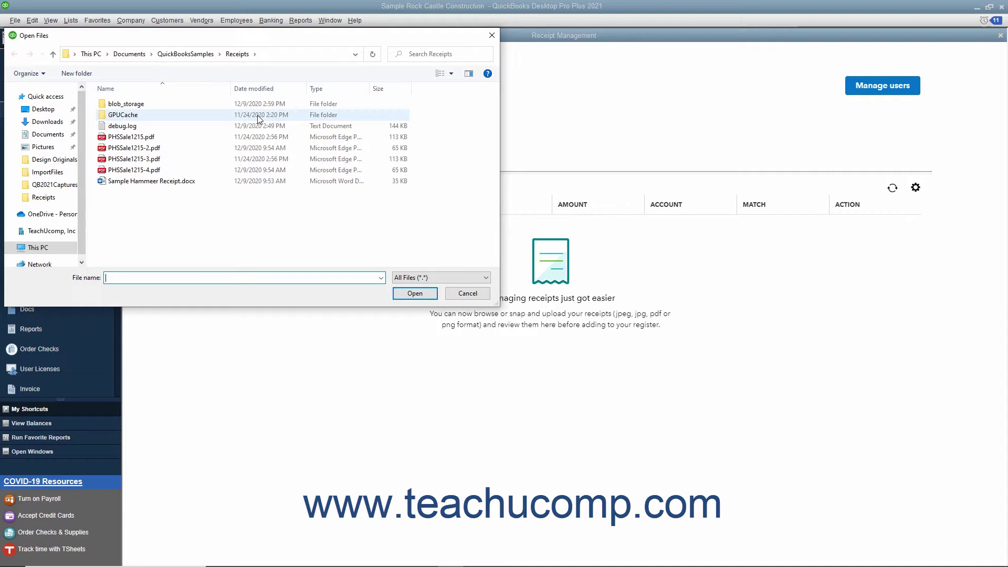
{"action": "left_click", "coordinate": [165, 147]}
{"action": "left_click", "coordinate": [166, 169], "text": "shift"}
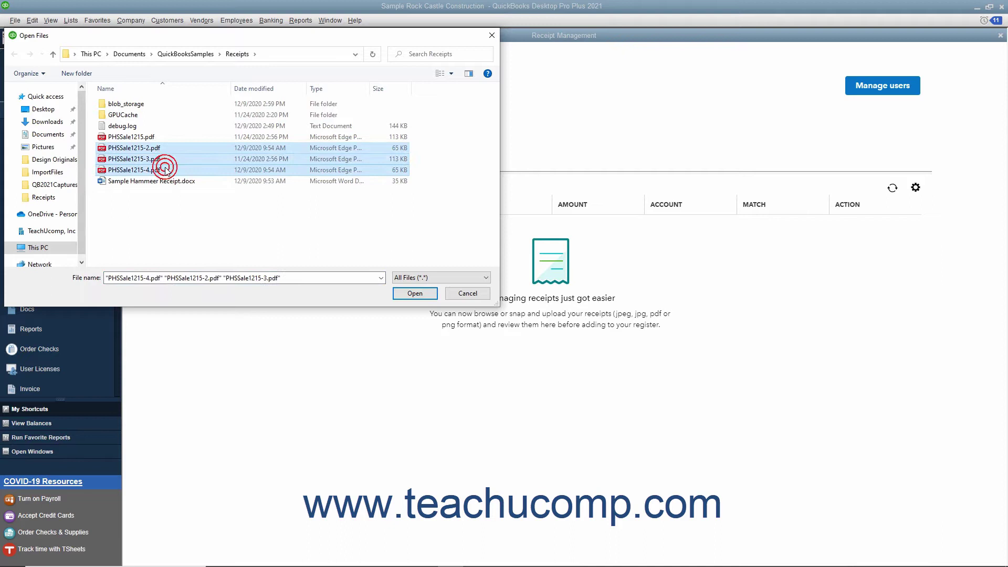
{"action": "left_click", "coordinate": [415, 294]}
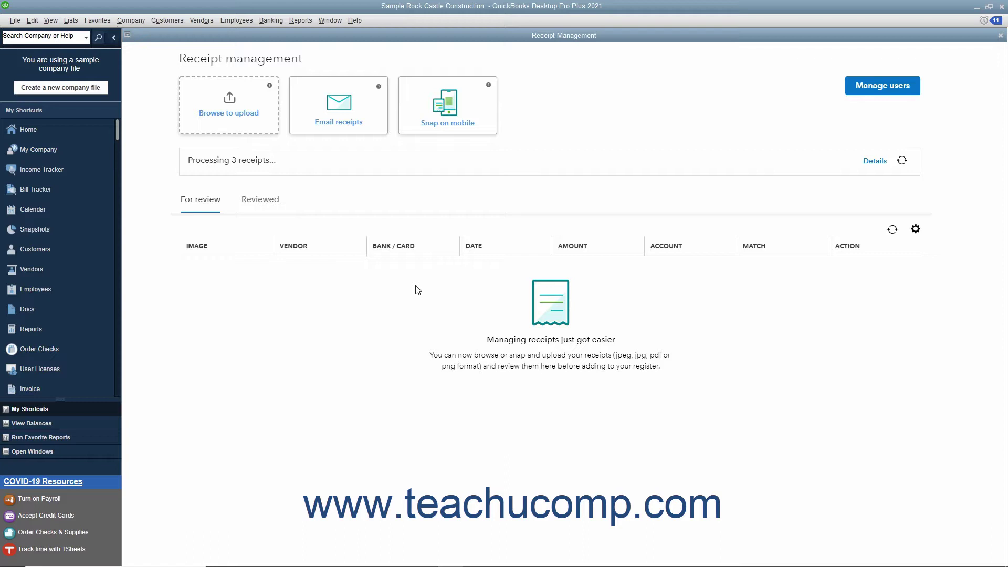
{"action": "left_click", "coordinate": [351, 126]}
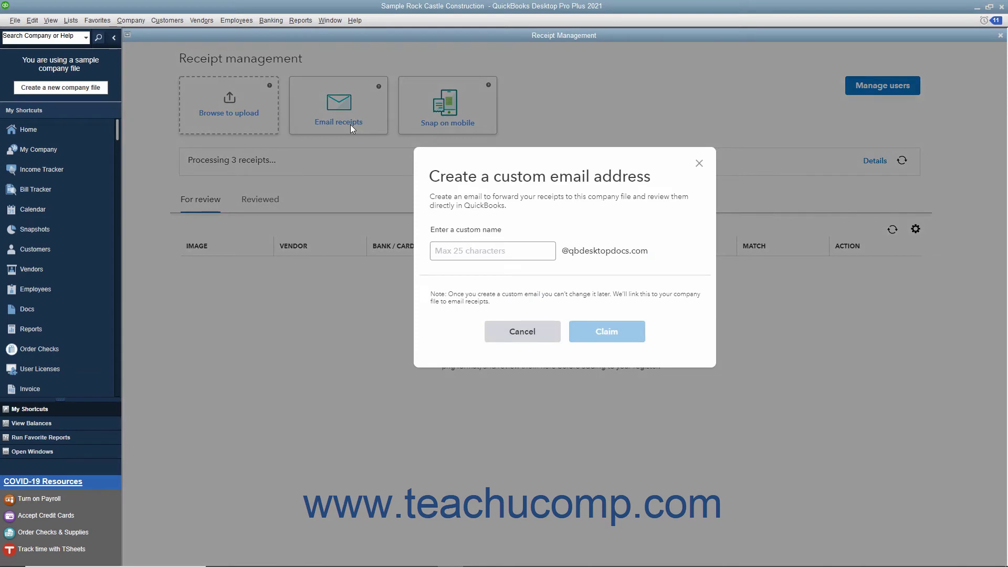
{"action": "left_click", "coordinate": [476, 249]}
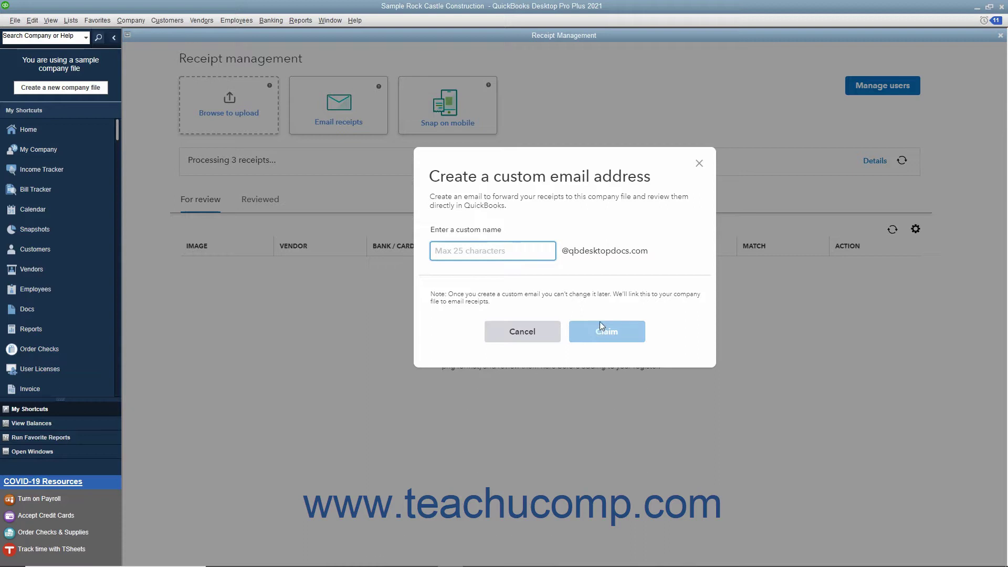
{"action": "left_click", "coordinate": [540, 332]}
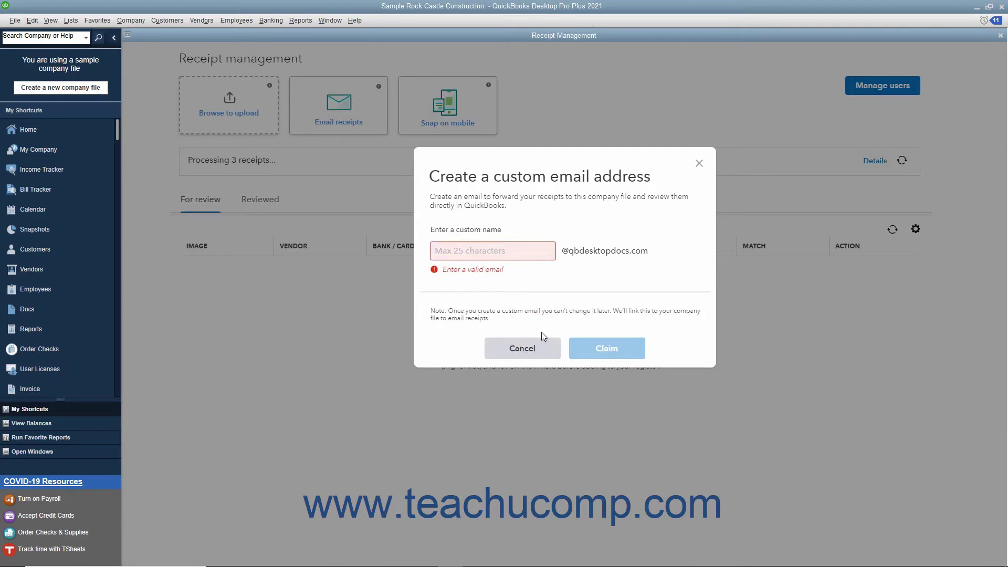
{"action": "left_click", "coordinate": [536, 349]}
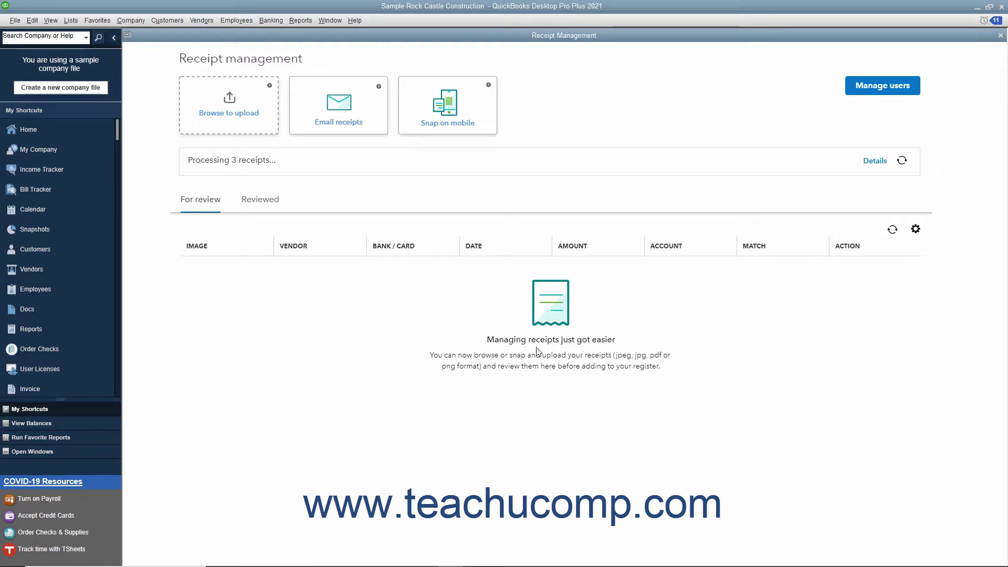
{"action": "left_click", "coordinate": [468, 126]}
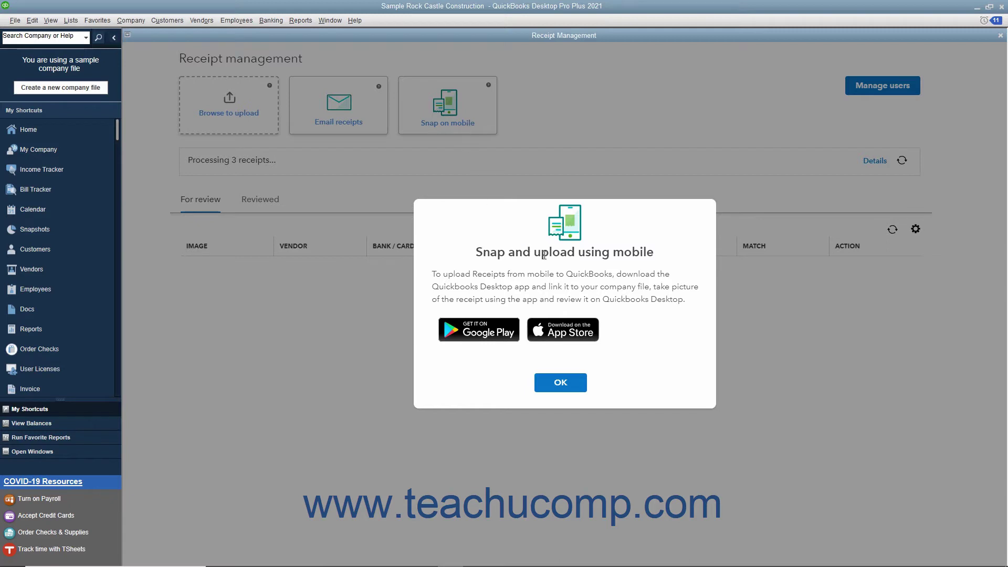
{"action": "left_click", "coordinate": [560, 382]}
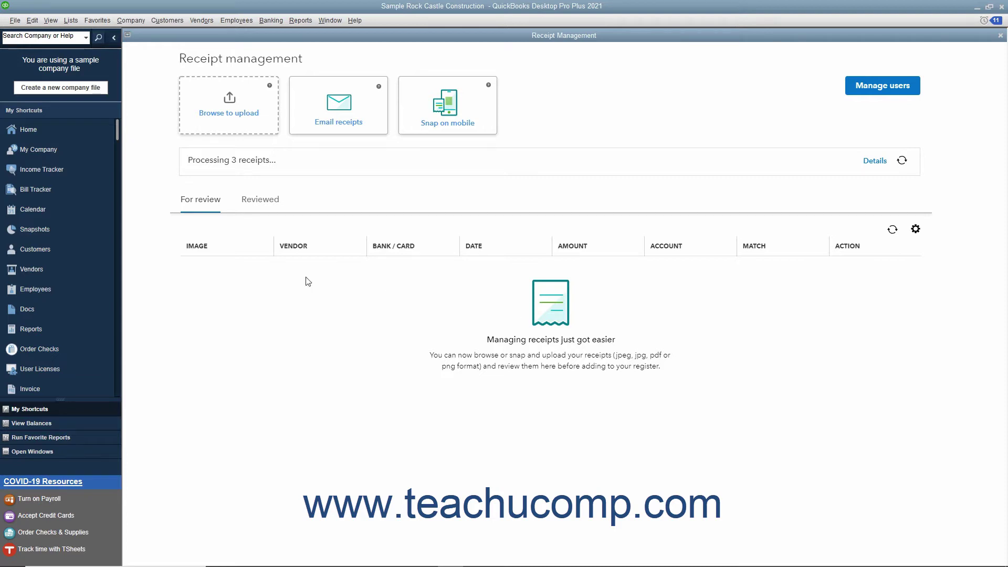
Check the processing details, then refresh until all three receipts show in For review.
{"action": "left_click", "coordinate": [865, 162]}
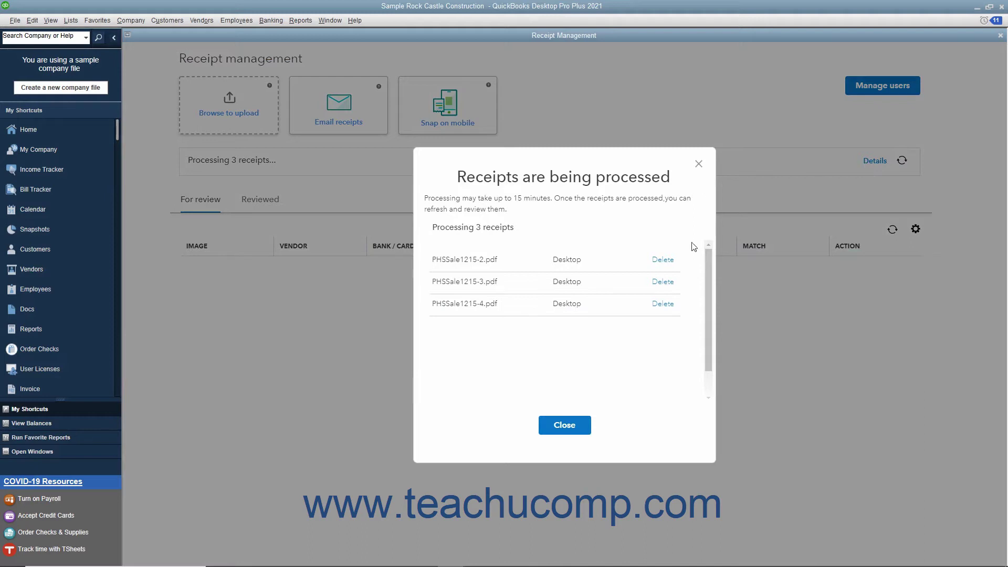
{"action": "left_click", "coordinate": [578, 430]}
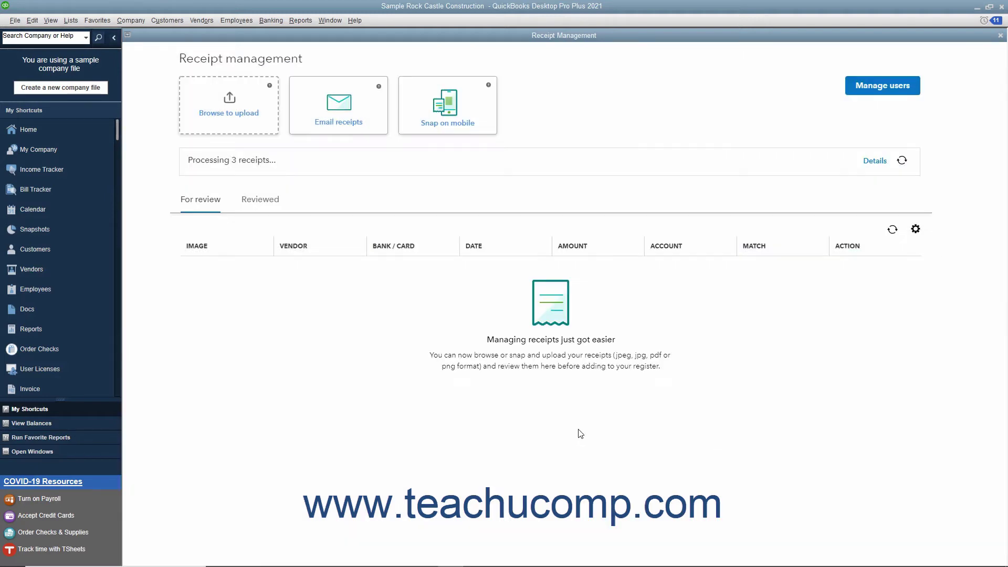
{"action": "left_click", "coordinate": [902, 162]}
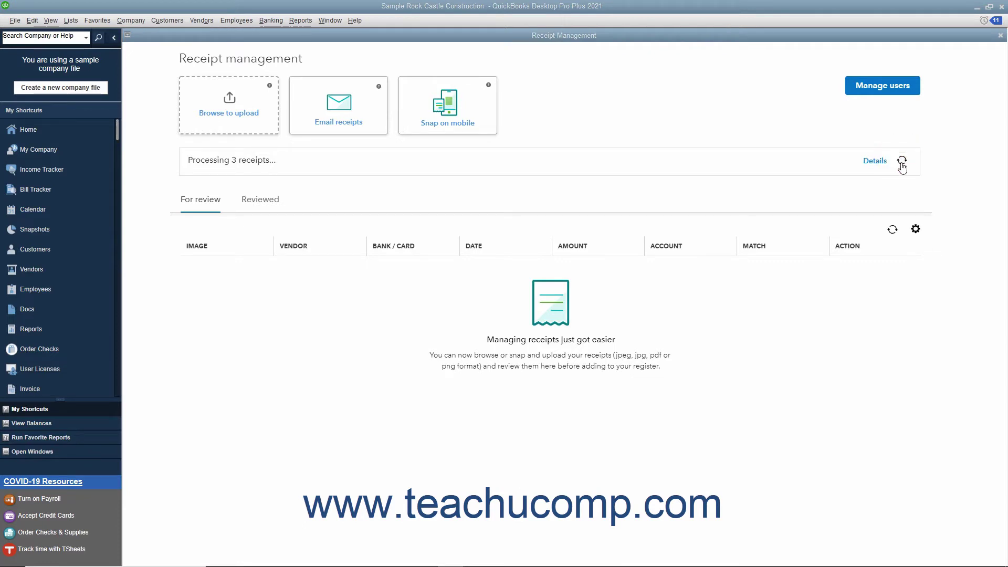
{"action": "left_click", "coordinate": [902, 163]}
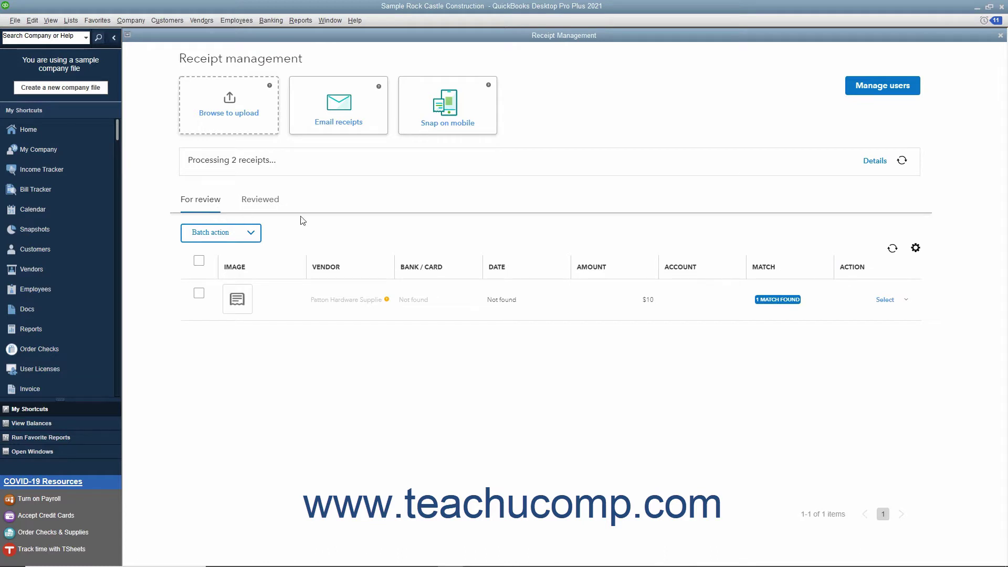
{"action": "left_click", "coordinate": [755, 264]}
{"action": "left_click", "coordinate": [902, 160]}
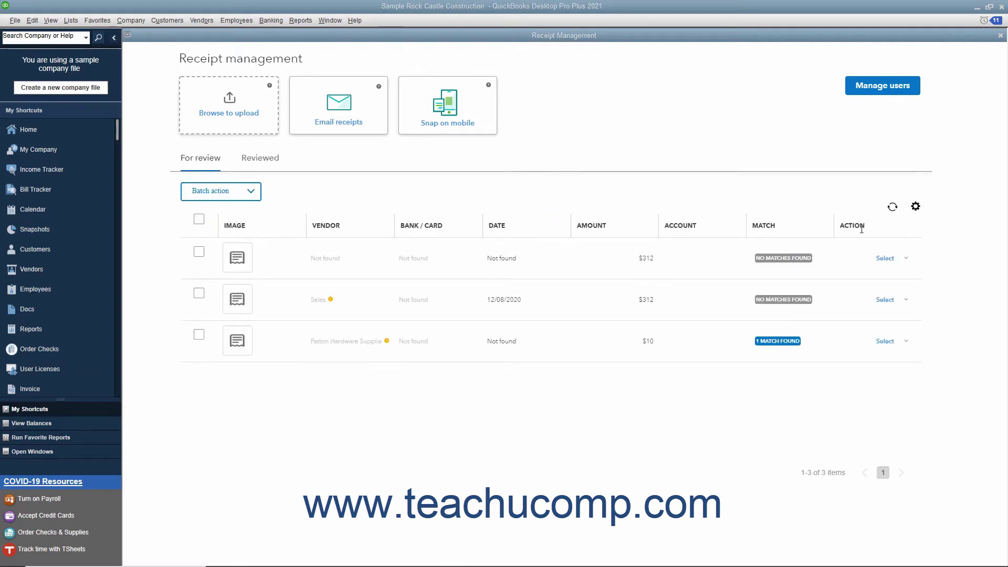
{"action": "left_click", "coordinate": [897, 347]}
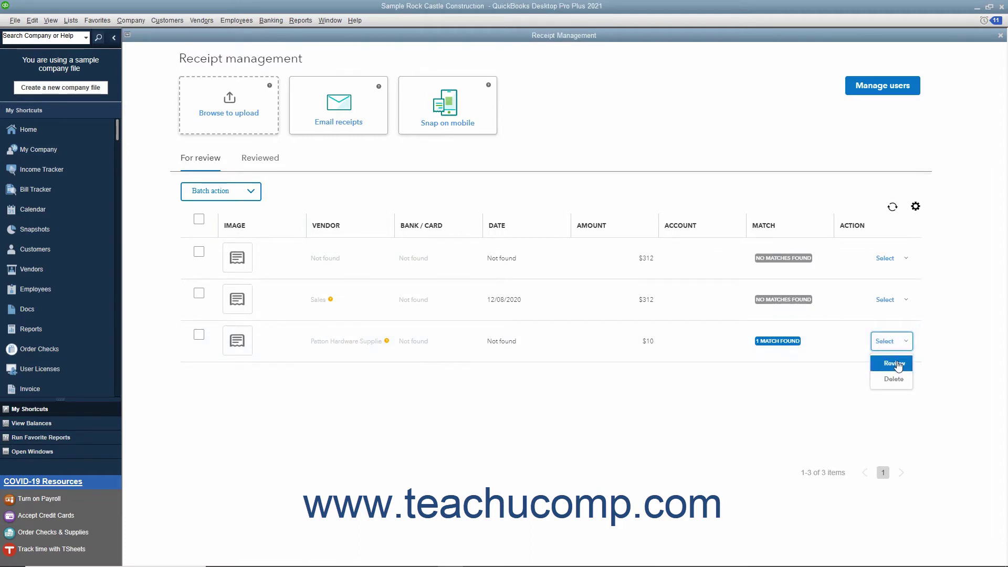
{"action": "left_click", "coordinate": [898, 364]}
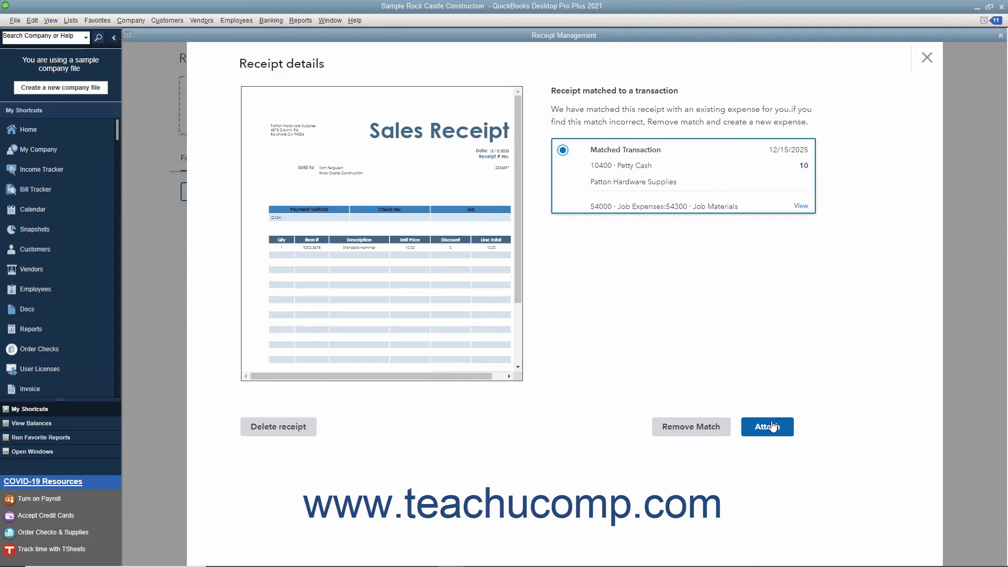
{"action": "left_click", "coordinate": [703, 437]}
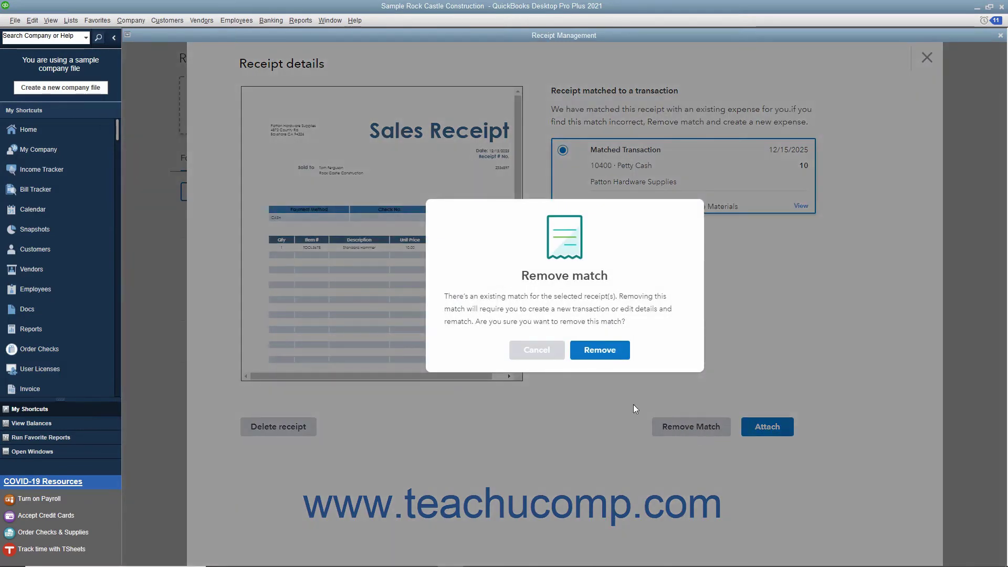
{"action": "left_click", "coordinate": [557, 356]}
Close the open receipt details and start reviewing the $312 sales receipt.
{"action": "left_click", "coordinate": [926, 58]}
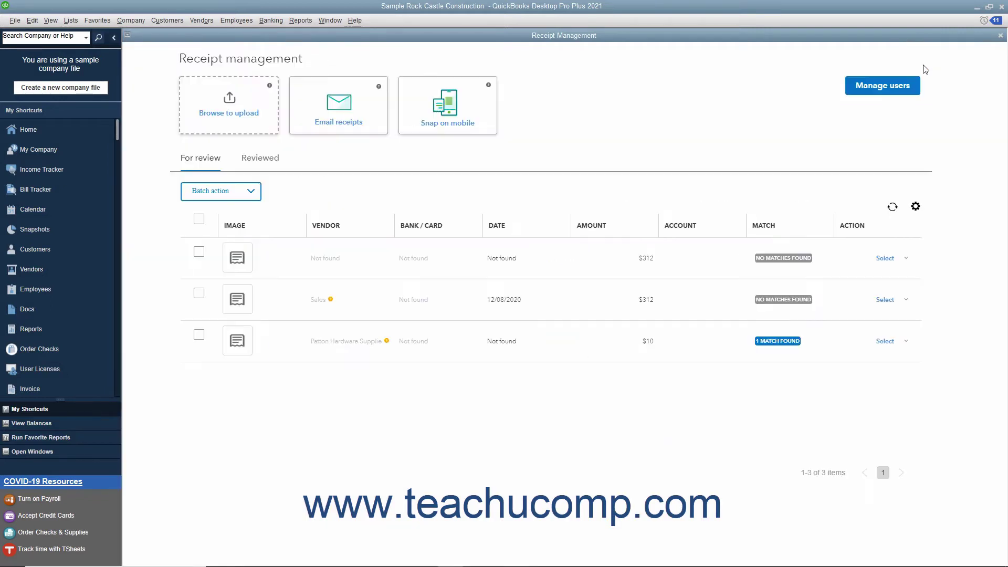
{"action": "left_click", "coordinate": [907, 301]}
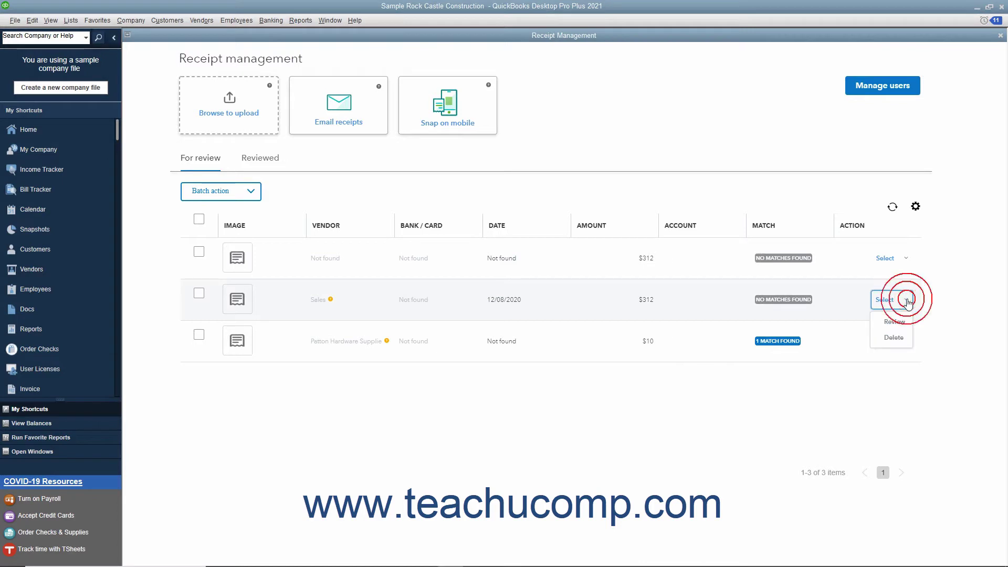
{"action": "left_click", "coordinate": [901, 322]}
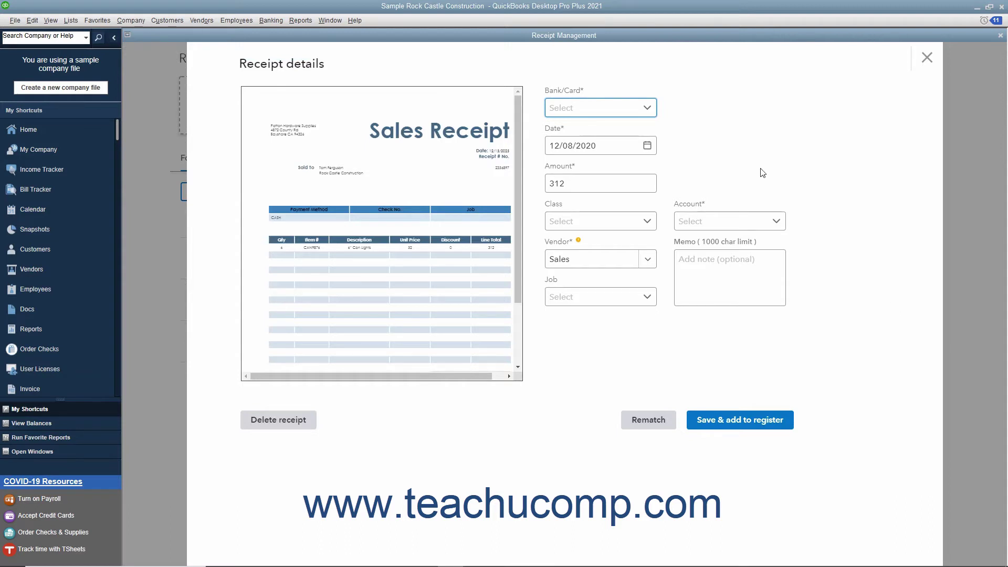
Set the receipt to pay from 10100 Checking, check number 491, dated 12/15/2025.
{"action": "left_click", "coordinate": [647, 108]}
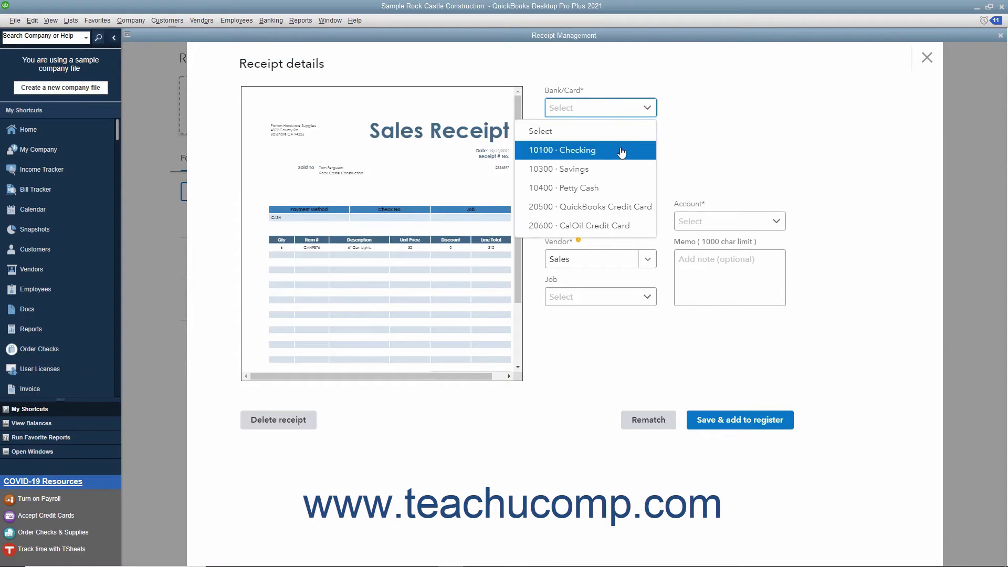
{"action": "left_click", "coordinate": [645, 151]}
{"action": "left_click", "coordinate": [701, 108]}
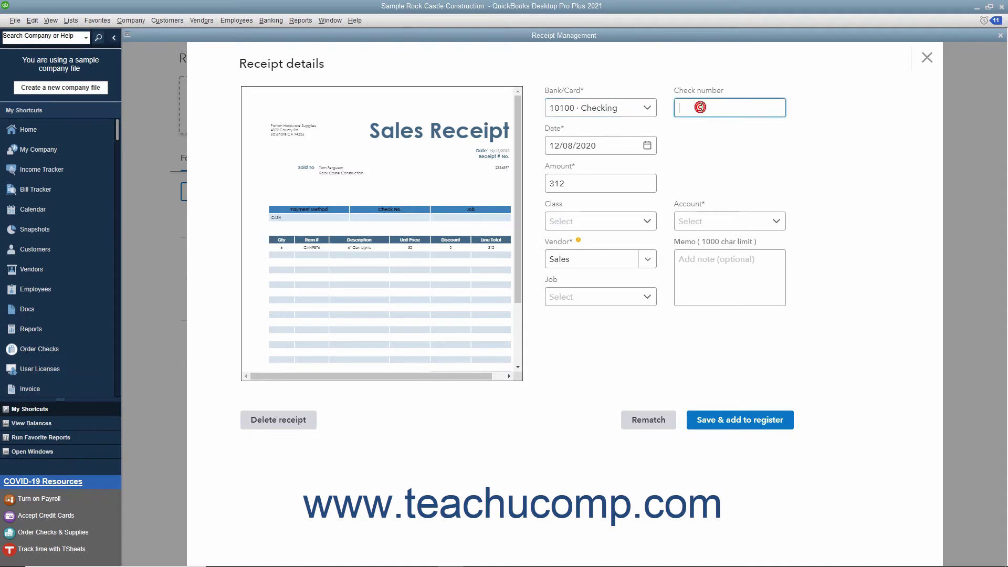
{"action": "type", "text": "491"}
{"action": "left_click", "coordinate": [621, 150]}
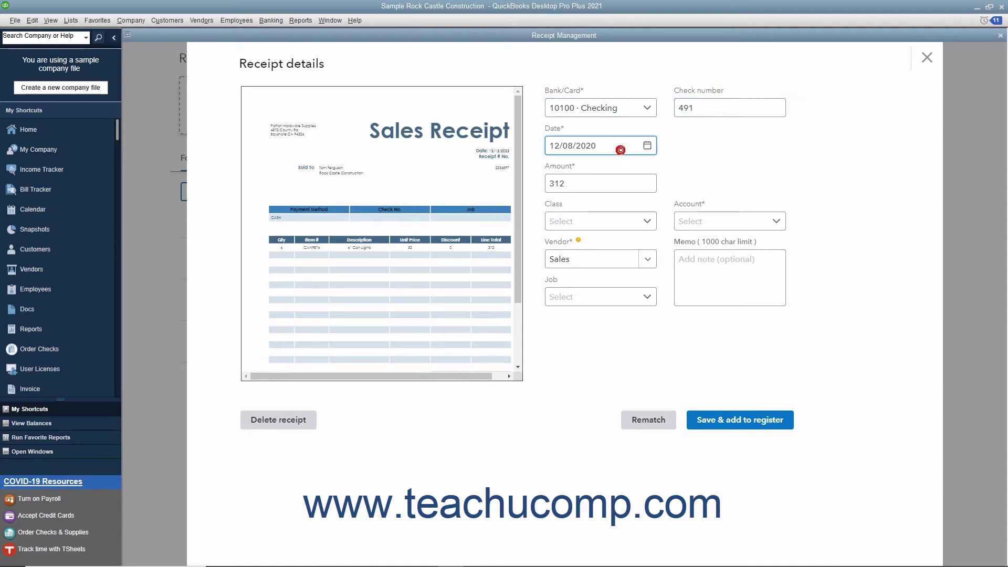
{"action": "left_click", "coordinate": [646, 146]}
{"action": "left_click", "coordinate": [661, 176]}
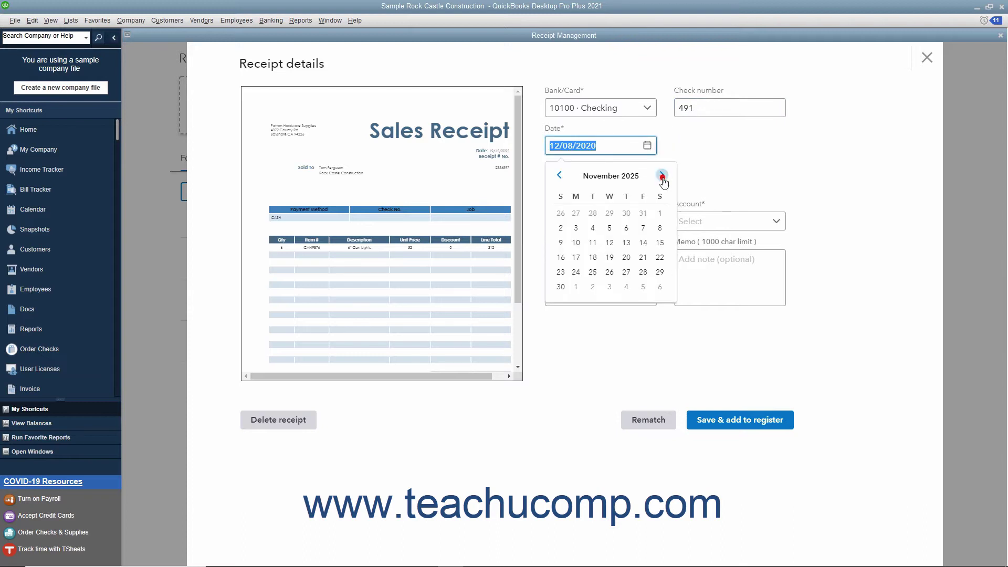
{"action": "left_click", "coordinate": [662, 176]}
{"action": "left_click", "coordinate": [577, 242]}
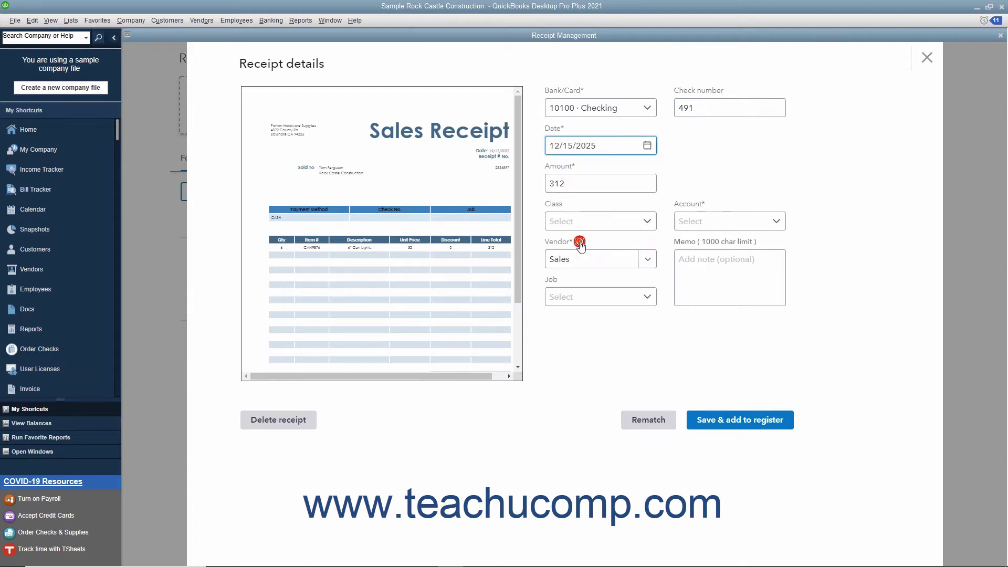
Set vendor Patton Hardware Supplies and account 54300 Job Materials, then match and attach the receipt.
{"action": "left_click", "coordinate": [648, 259]}
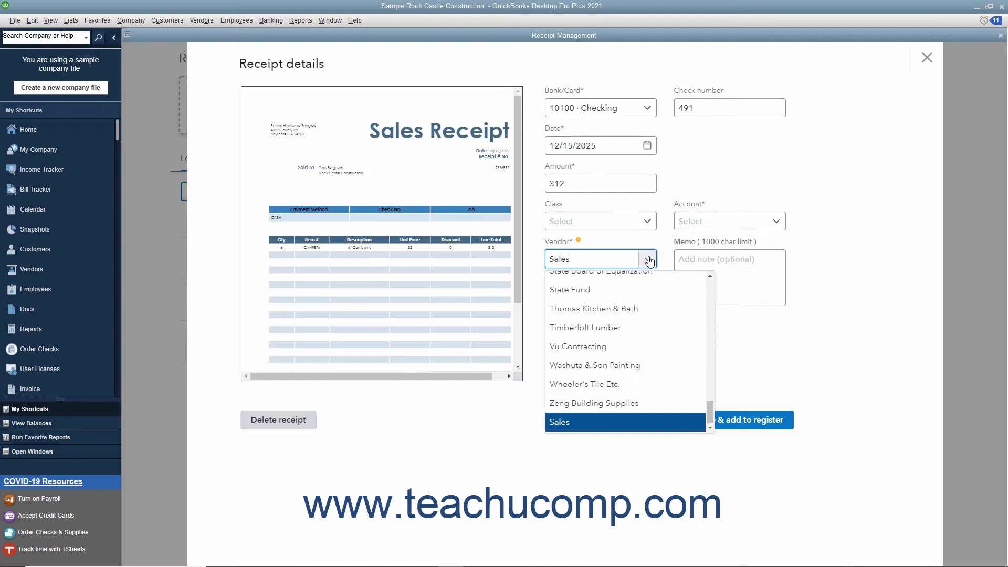
{"action": "scroll", "coordinate": [635, 335], "scroll_direction": "up", "scroll_amount": 6}
{"action": "left_click", "coordinate": [632, 349]}
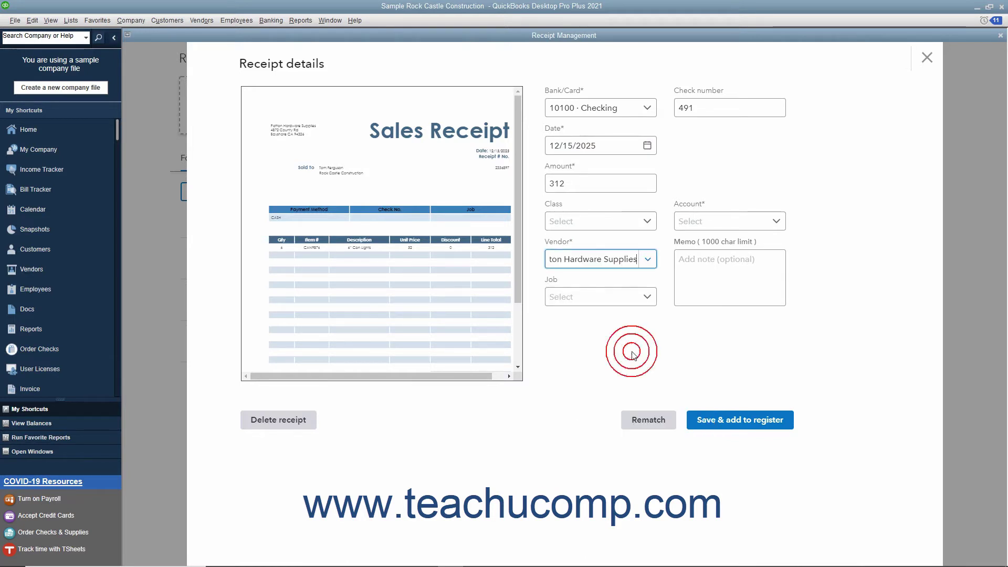
{"action": "left_click", "coordinate": [777, 221]}
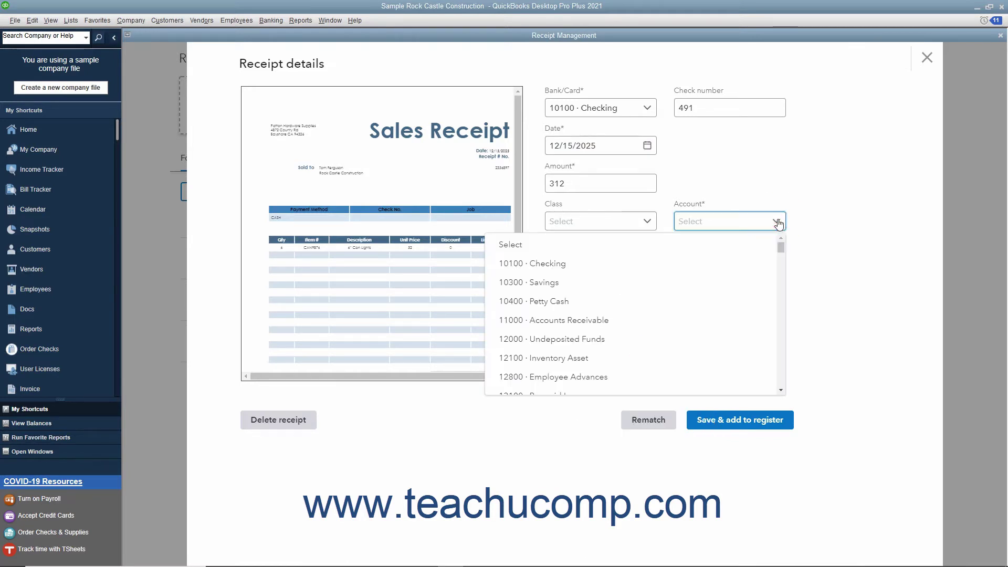
{"action": "scroll", "coordinate": [682, 315], "scroll_direction": "down", "scroll_amount": 15}
{"action": "left_click", "coordinate": [660, 277]}
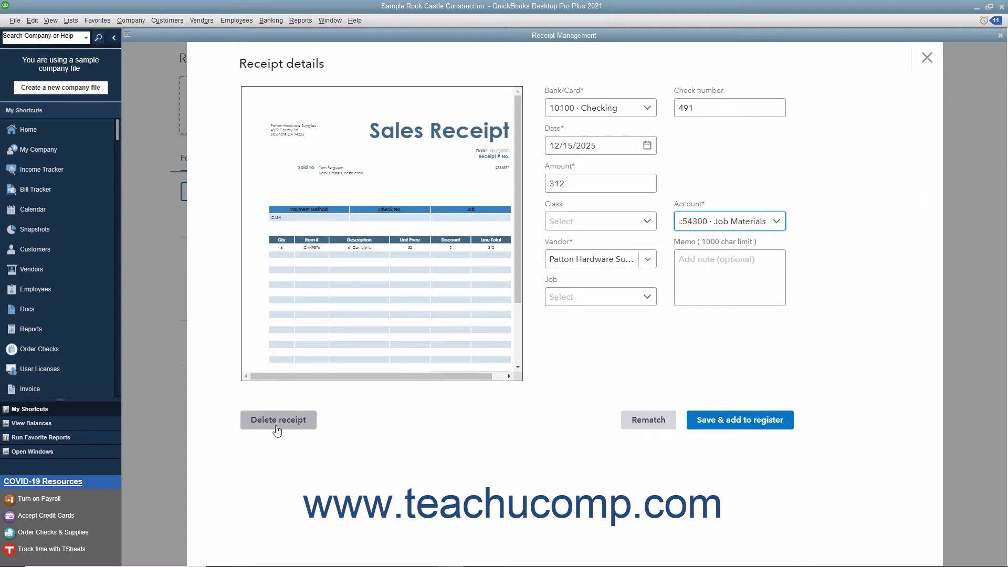
{"action": "left_click", "coordinate": [635, 422]}
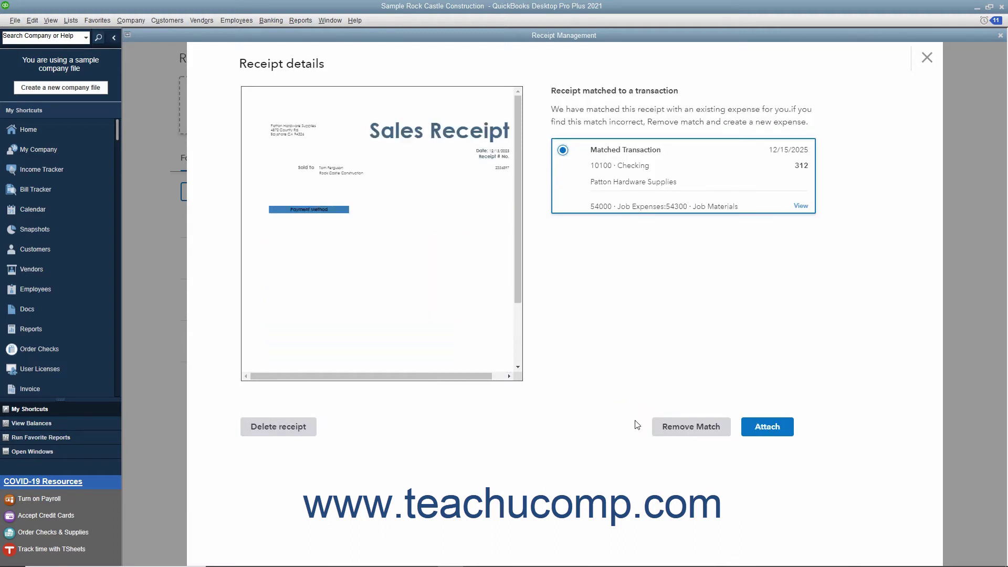
{"action": "left_click", "coordinate": [754, 428]}
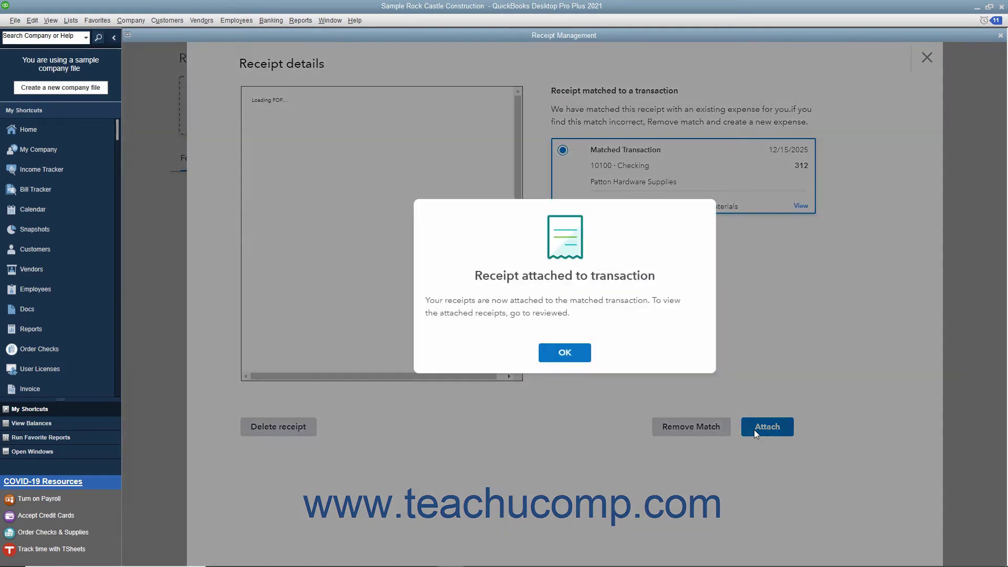
Dismiss the attachment confirmation and look at the $10 receipt's actions without changing anything.
{"action": "left_click", "coordinate": [579, 354]}
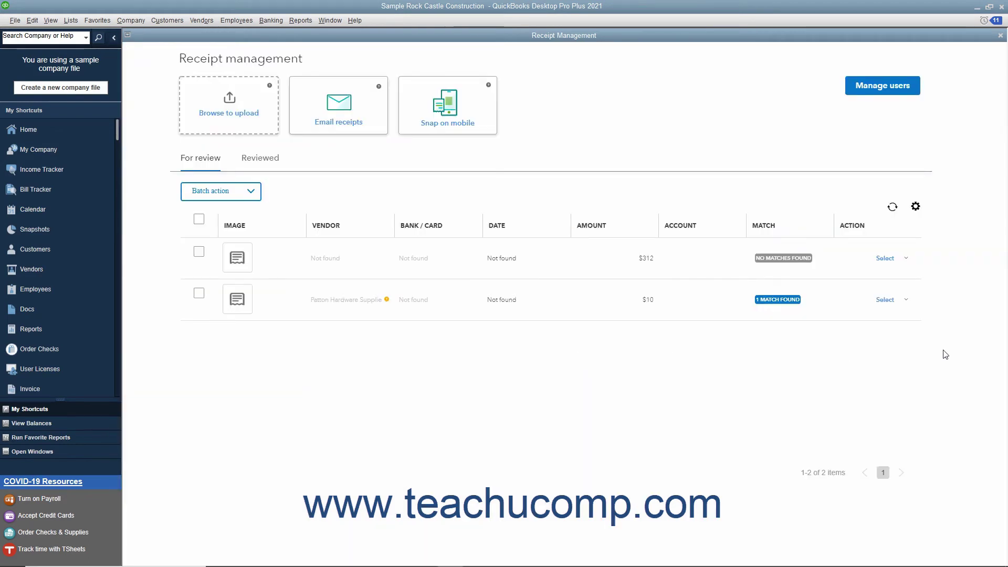
{"action": "left_click", "coordinate": [905, 303]}
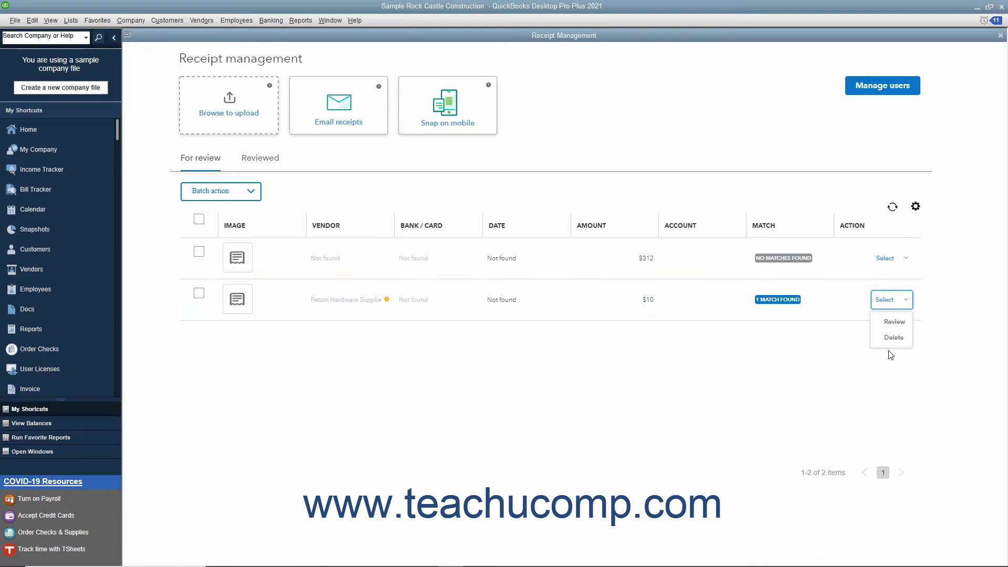
{"action": "left_click", "coordinate": [854, 347]}
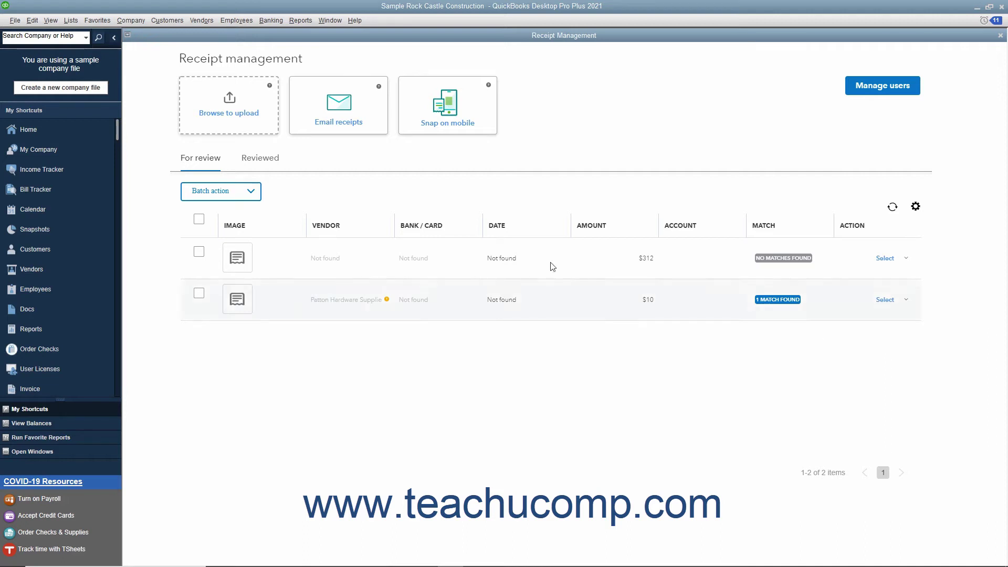
{"action": "left_click", "coordinate": [214, 159]}
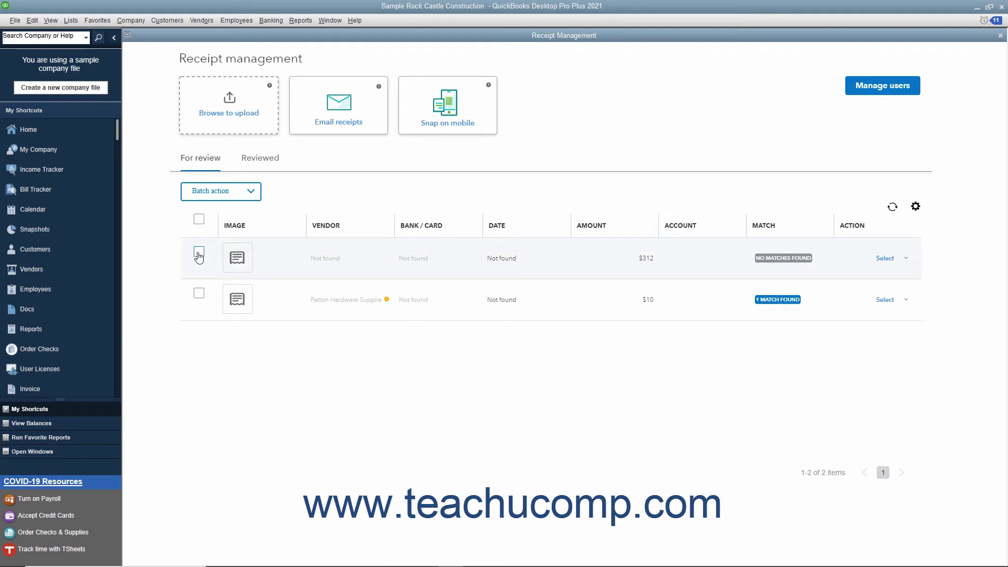
Select all receipts for review and try a batch edit, cancelling without changes.
{"action": "left_click", "coordinate": [200, 220]}
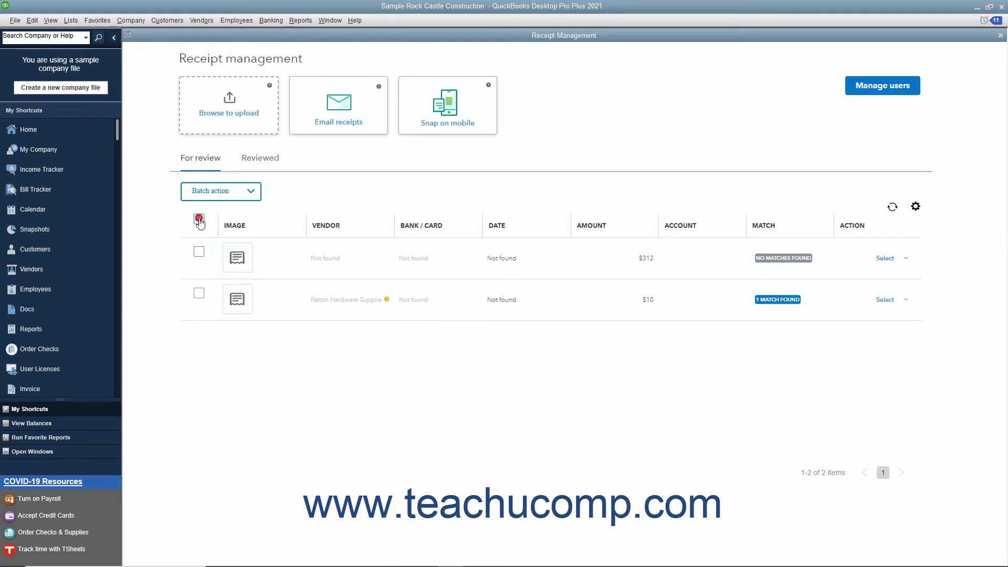
{"action": "left_click", "coordinate": [200, 221]}
{"action": "left_click", "coordinate": [200, 220]}
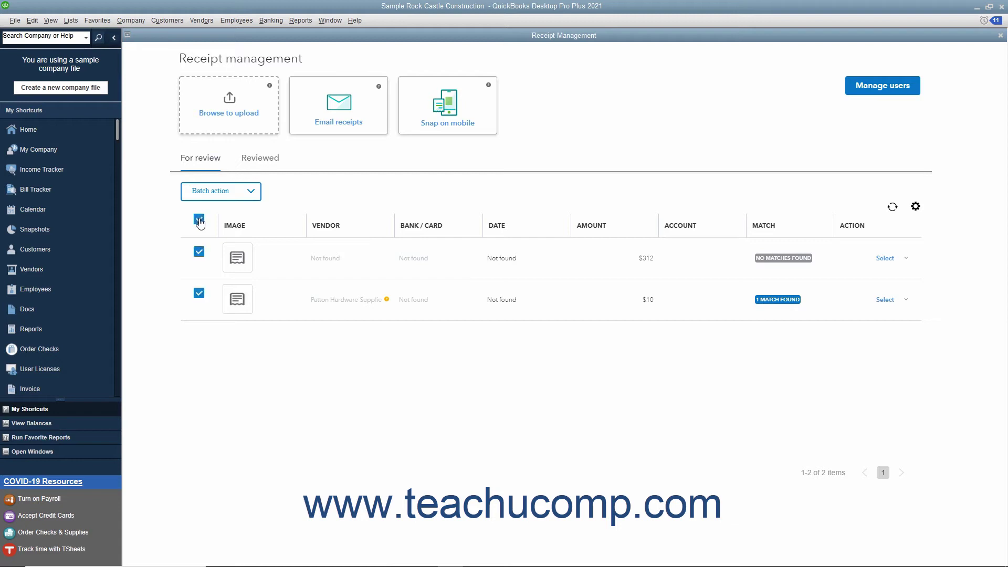
{"action": "left_click", "coordinate": [254, 196]}
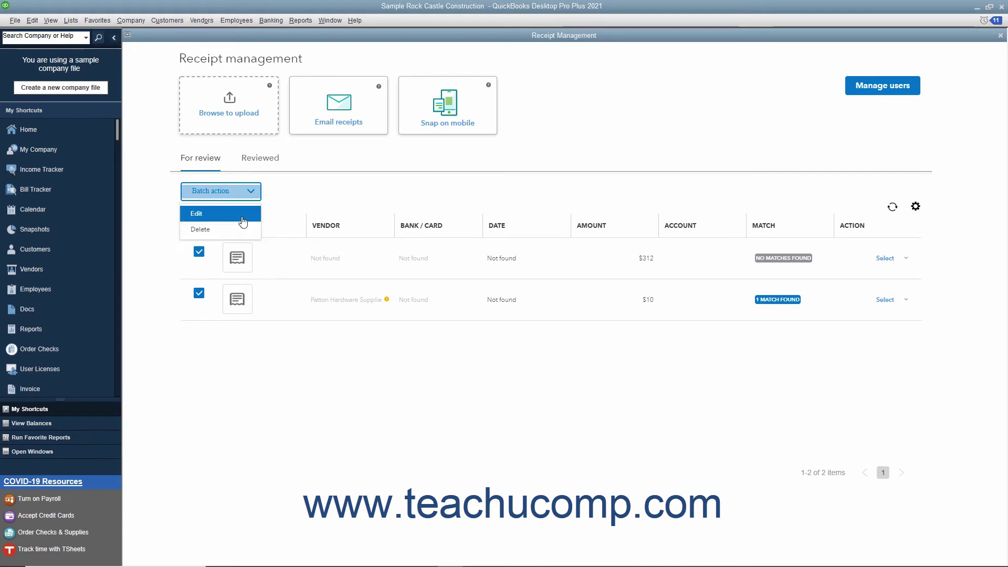
{"action": "left_click", "coordinate": [242, 216]}
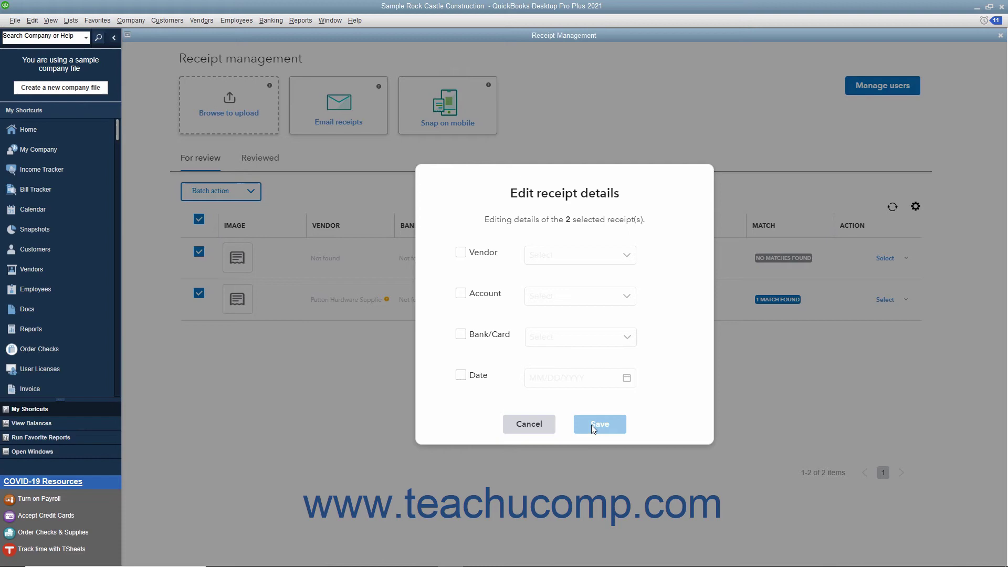
{"action": "left_click", "coordinate": [542, 426]}
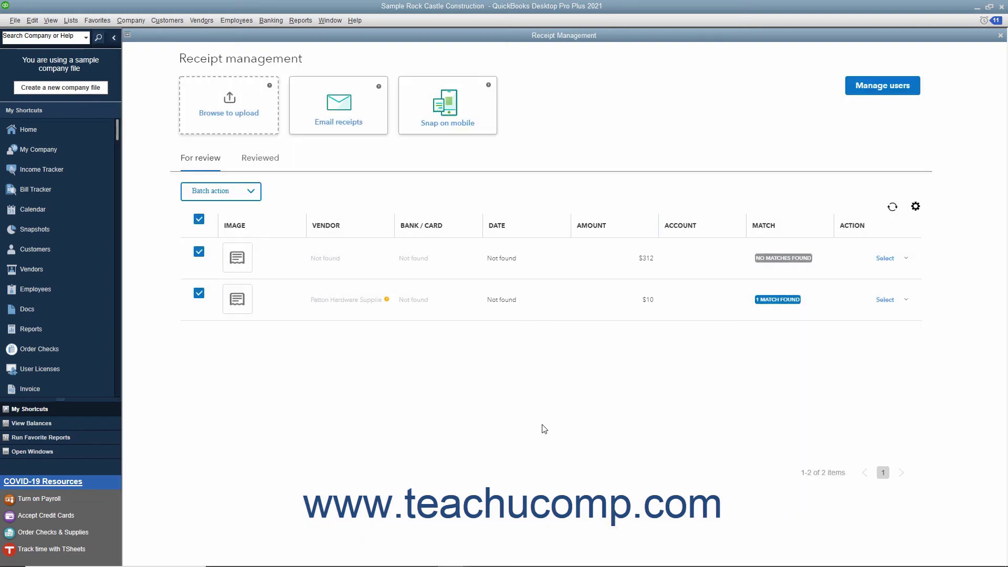
Batch delete both selected receipts and confirm the deletion.
{"action": "left_click", "coordinate": [252, 195]}
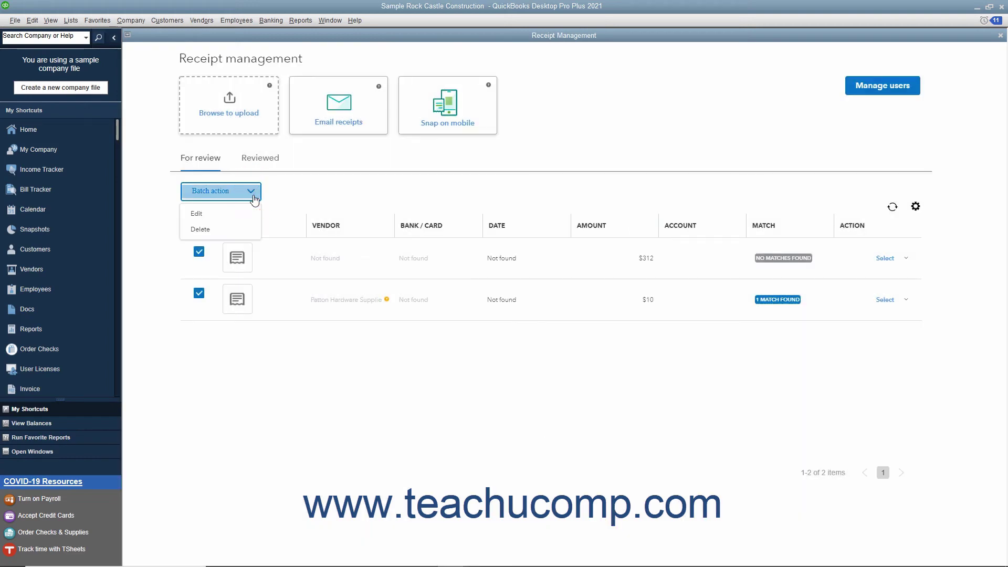
{"action": "left_click", "coordinate": [239, 229]}
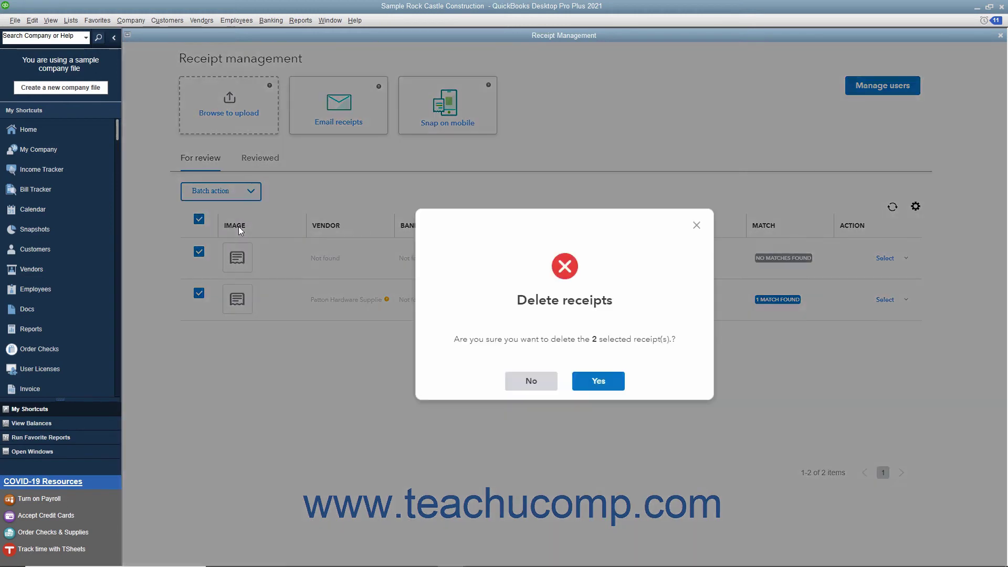
{"action": "left_click", "coordinate": [607, 383]}
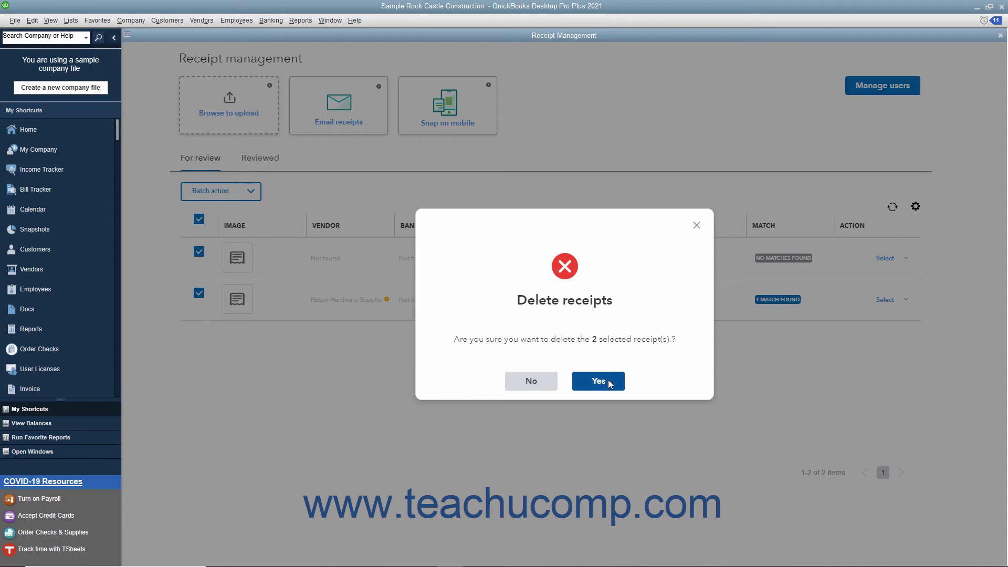
{"action": "left_click", "coordinate": [598, 381]}
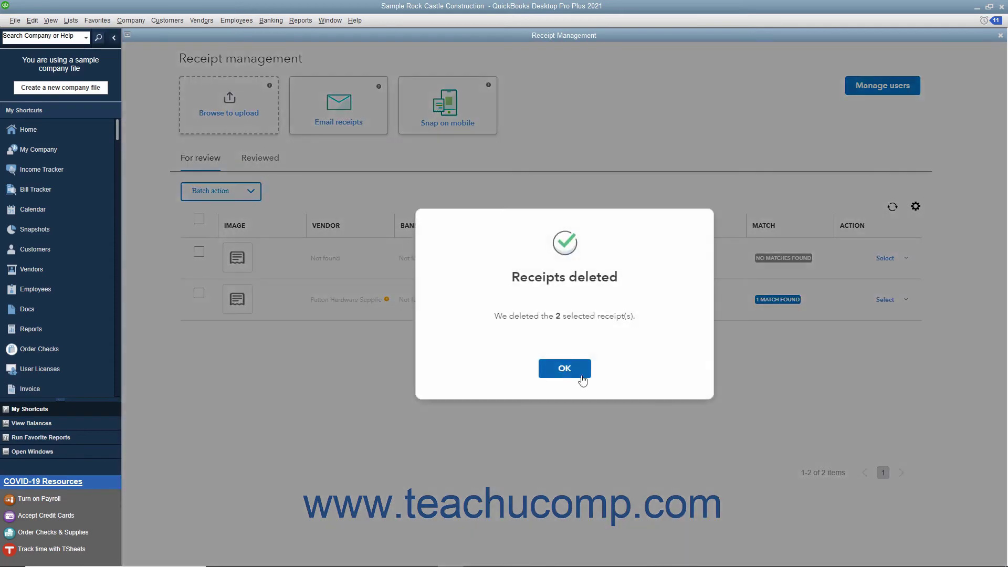
{"action": "left_click", "coordinate": [582, 380]}
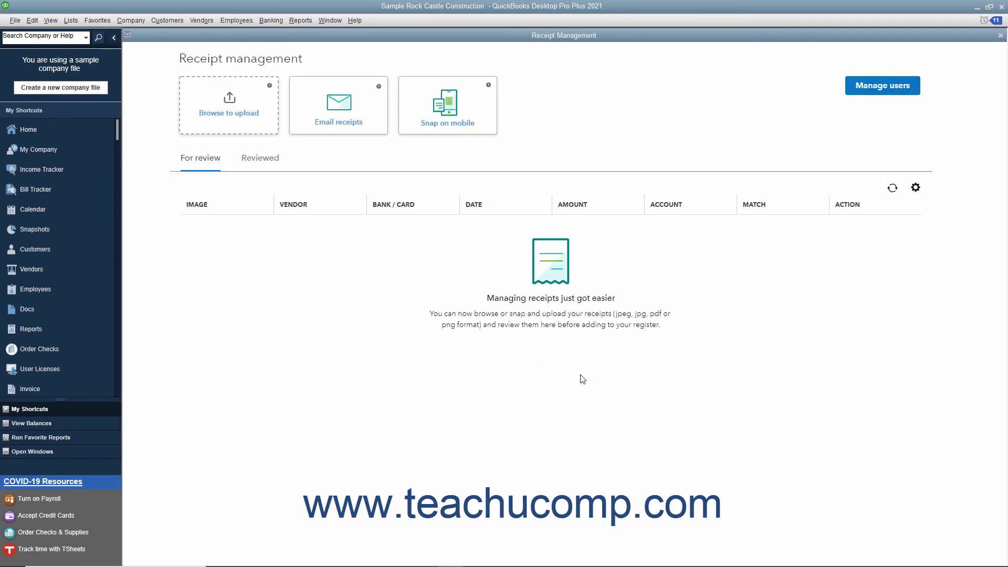
From the Reviewed list, open check 491 and view its attached files.
{"action": "left_click", "coordinate": [257, 160]}
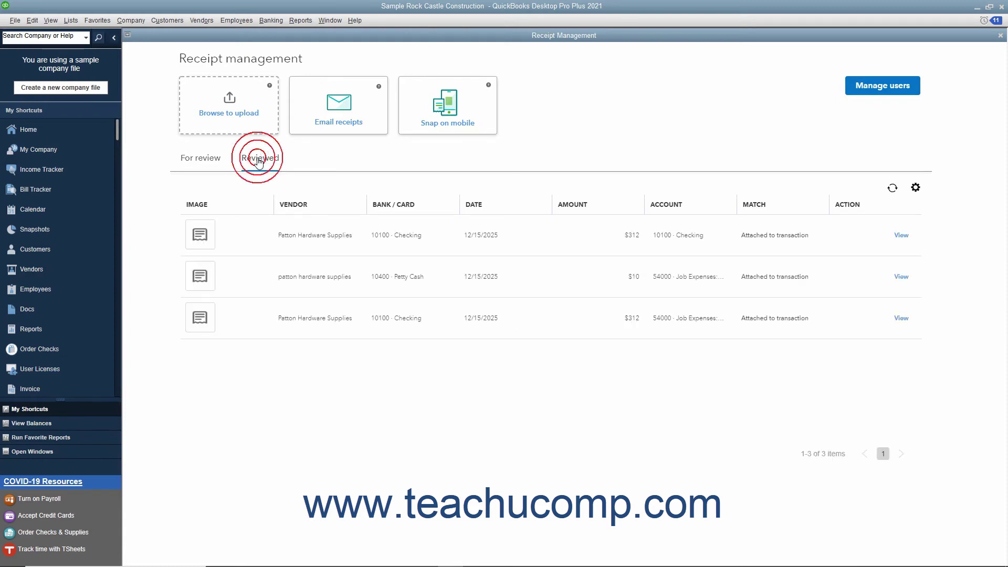
{"action": "left_click", "coordinate": [902, 321]}
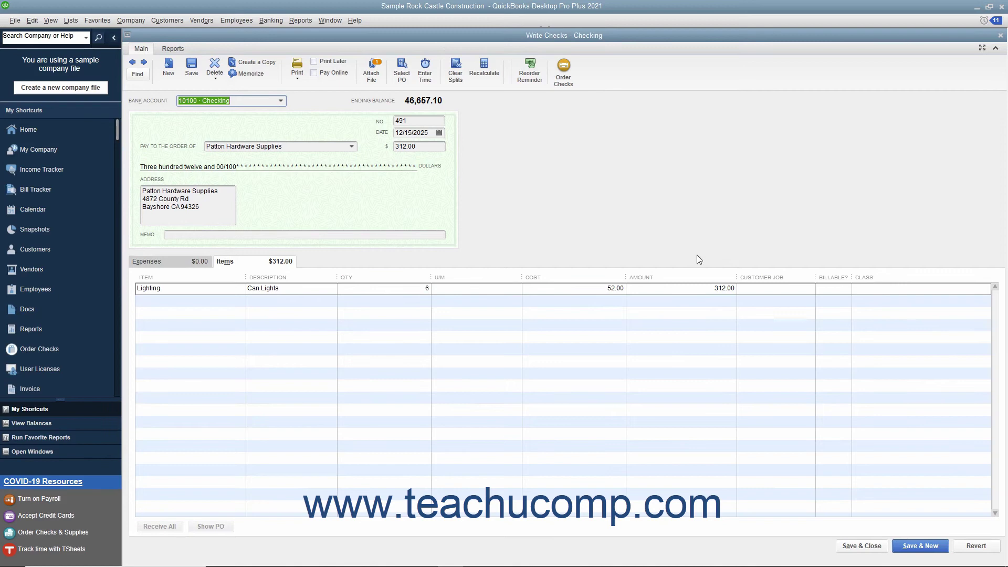
{"action": "left_click", "coordinate": [373, 74]}
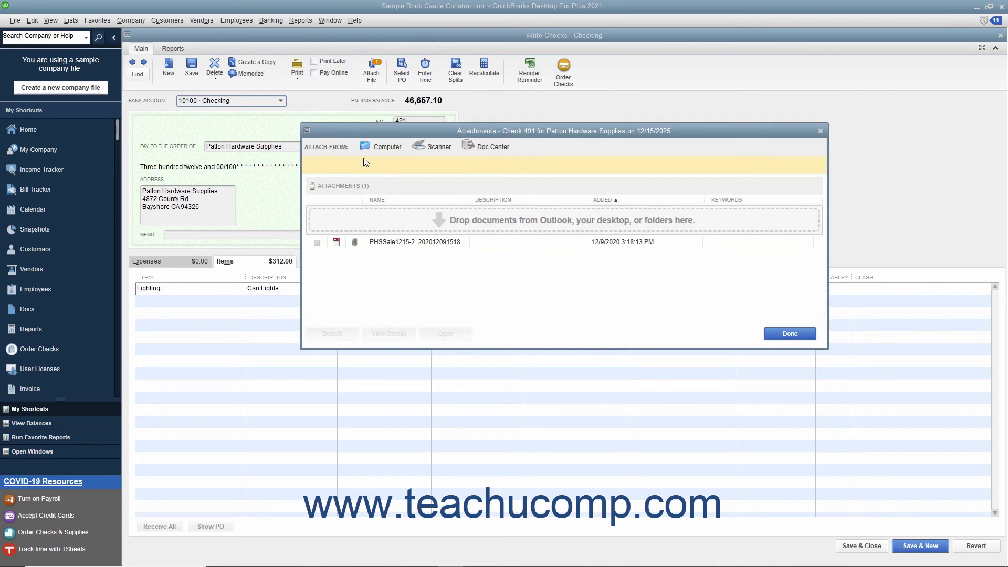
Detach the sales receipt PDF from check 491, reattach it from the Doc Center, and finish.
{"action": "left_click", "coordinate": [393, 243]}
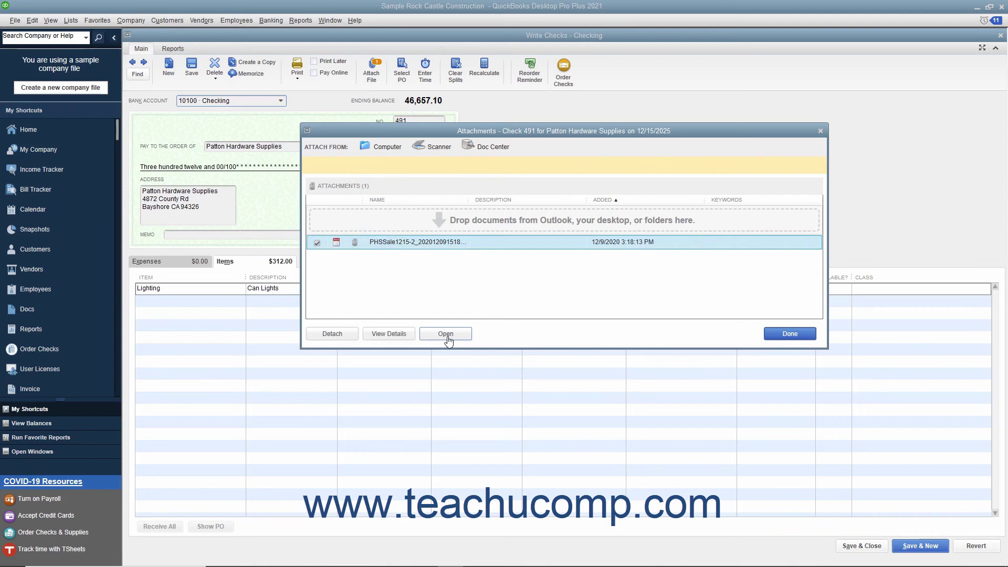
{"action": "left_click", "coordinate": [351, 335]}
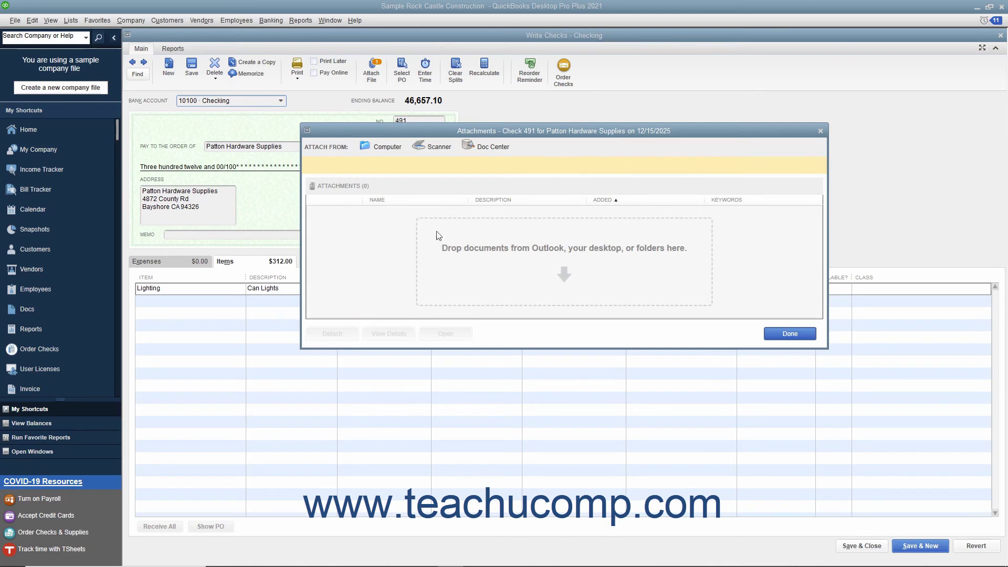
{"action": "left_click", "coordinate": [492, 148]}
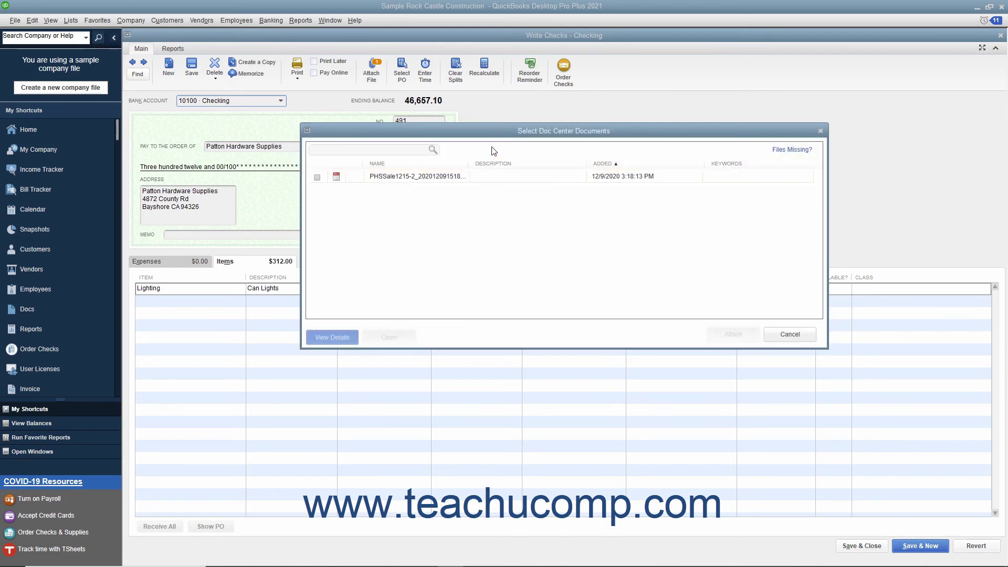
{"action": "left_click", "coordinate": [318, 178]}
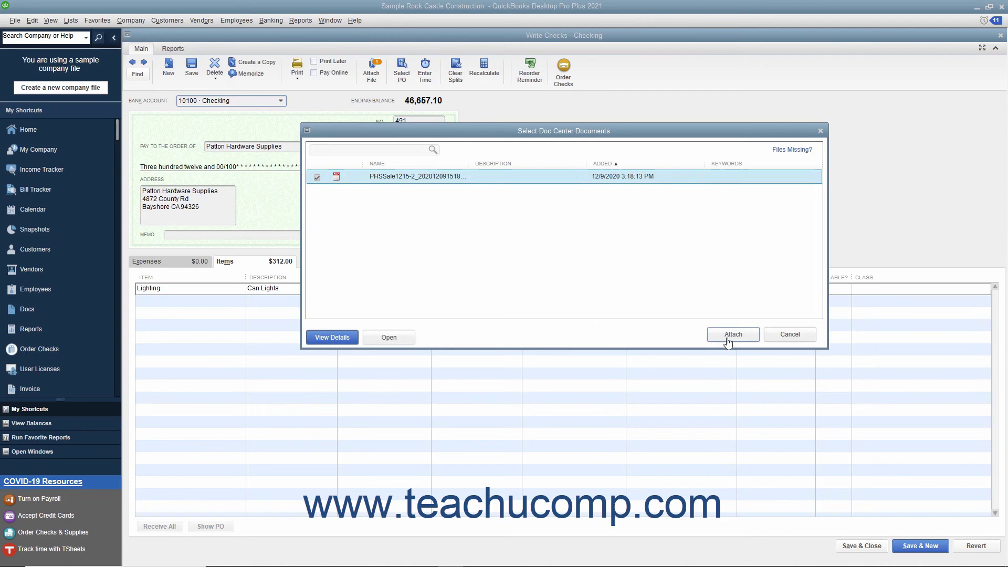
{"action": "left_click", "coordinate": [728, 339]}
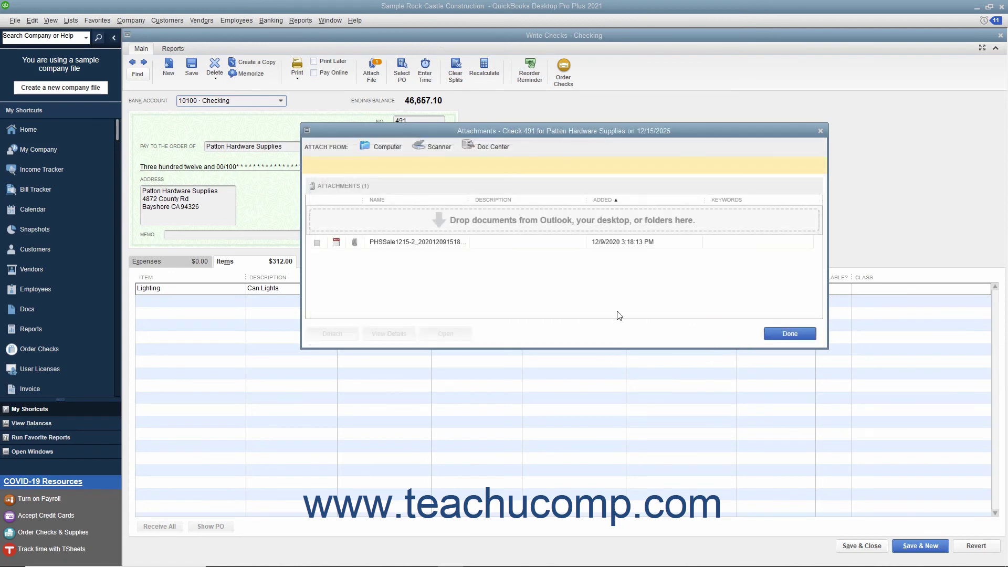
{"action": "left_click", "coordinate": [773, 336]}
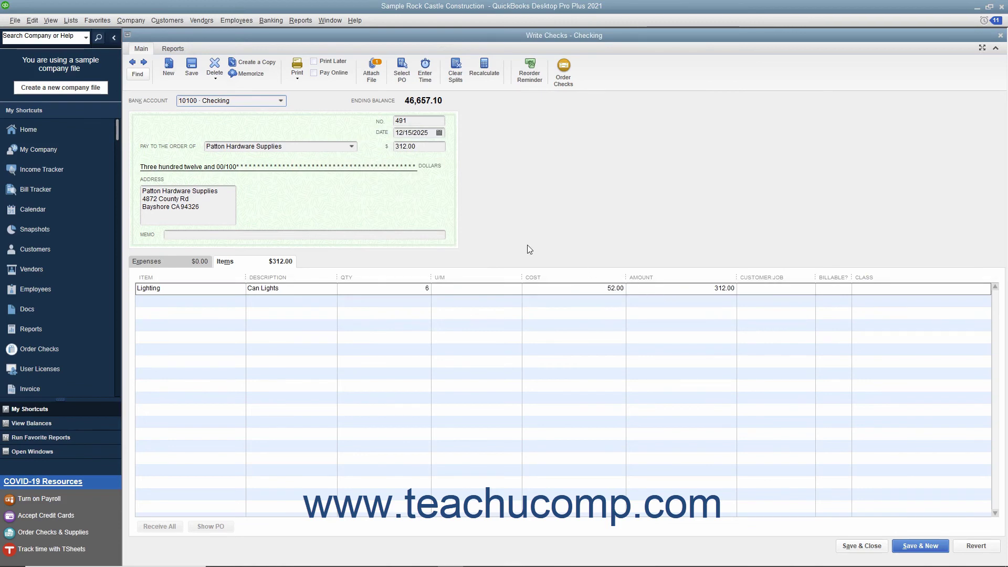
Close the Write Checks window for check 491.
{"action": "left_click", "coordinate": [1000, 35]}
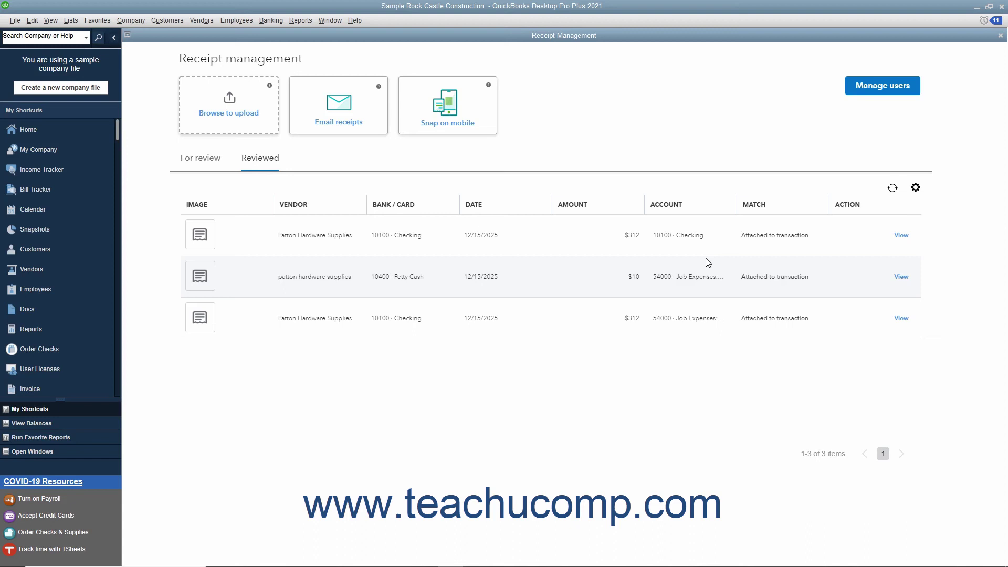
Under Manage users, choose Give desktop & mobile access and continue to Intuit user management.
{"action": "left_click", "coordinate": [907, 90]}
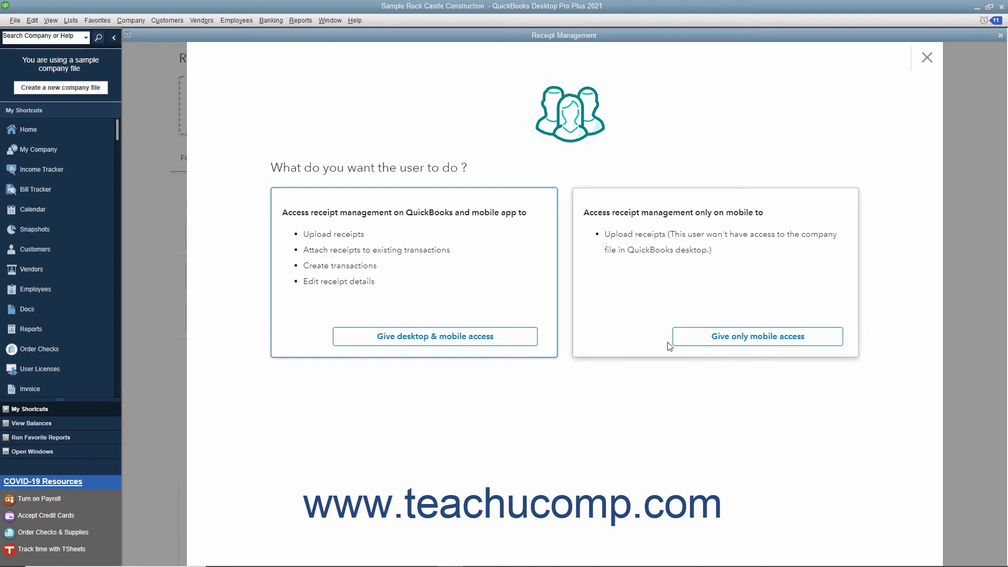
{"action": "left_click", "coordinate": [531, 342]}
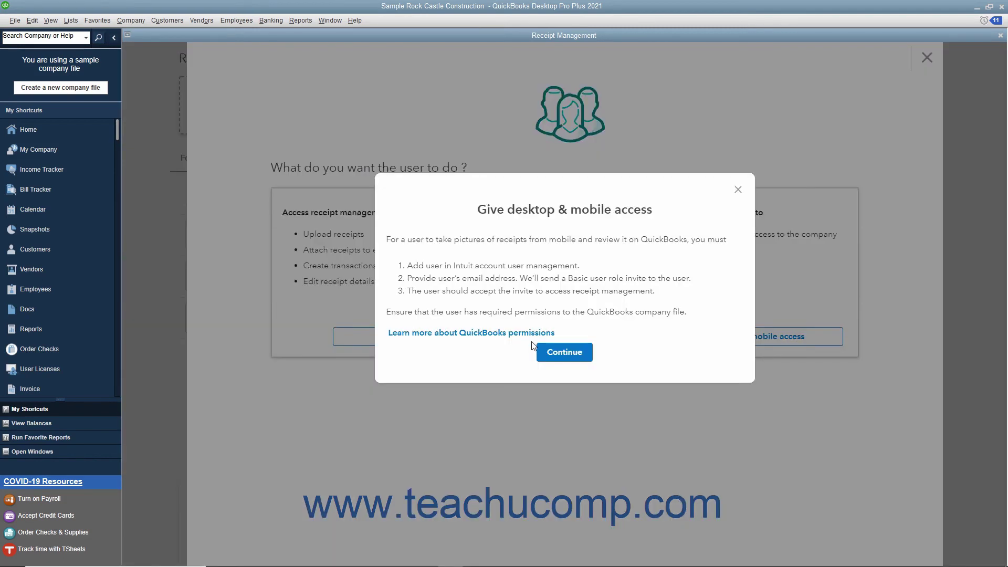
{"action": "left_click", "coordinate": [565, 353]}
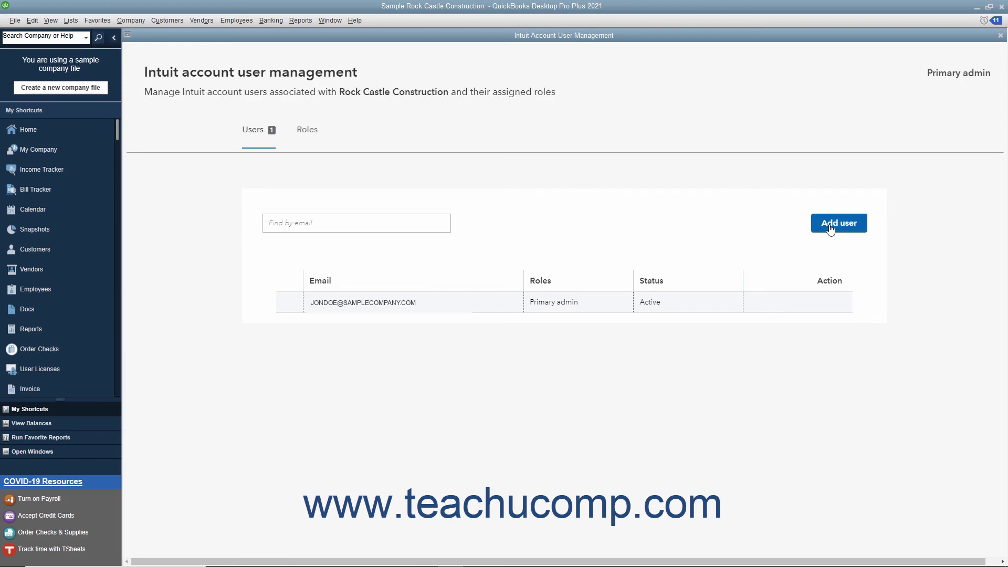
Invite a new user by entering their e-mail address with the Basic user role.
{"action": "left_click", "coordinate": [830, 227]}
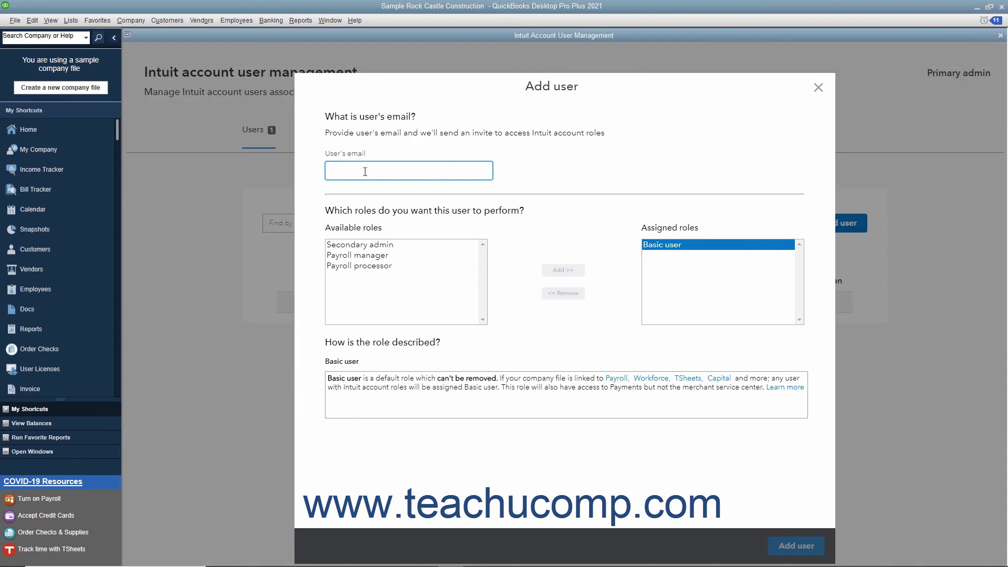
{"action": "type", "text": "noone@noplace.com"}
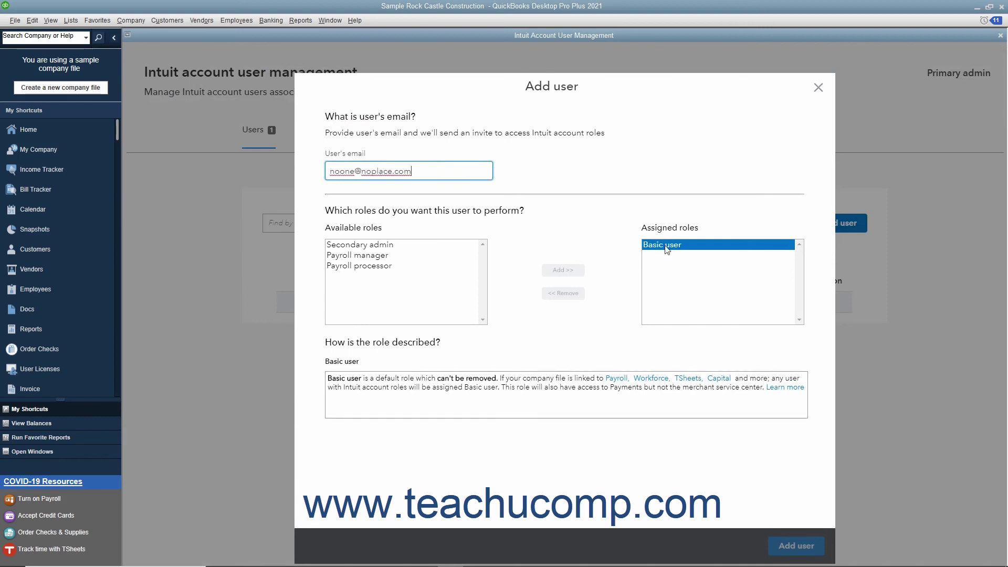
{"action": "left_click", "coordinate": [779, 546]}
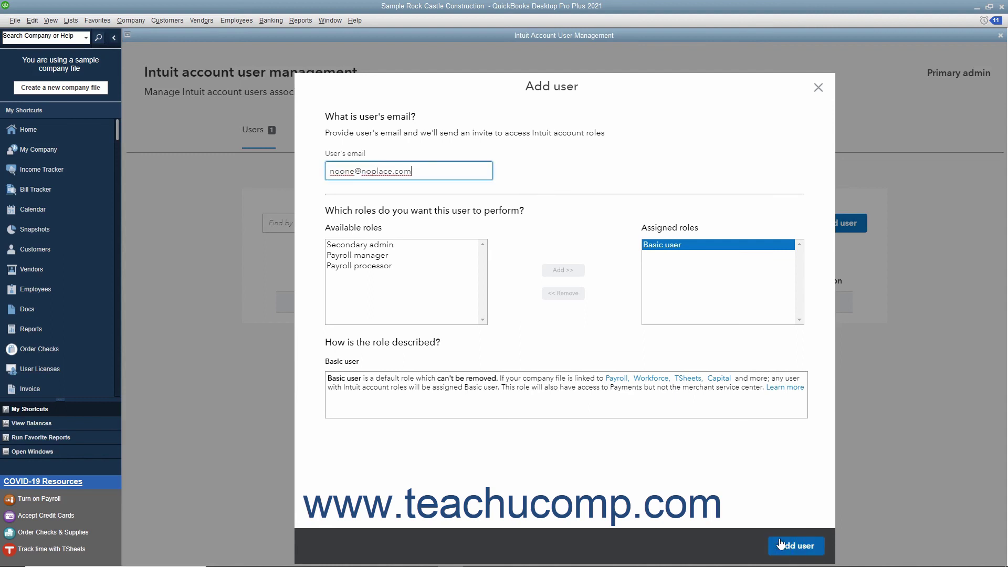